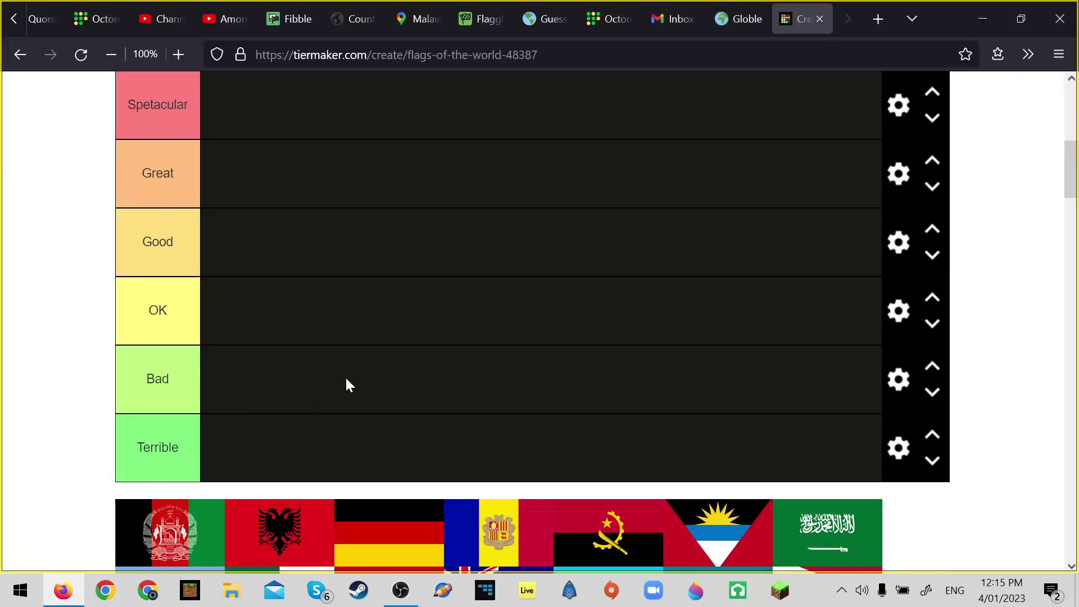
Step: Place Afghanistan in the Good tier and Germany and Albania in Great
scroll(407, 332, up, 3)
scroll(407, 333, down, 6)
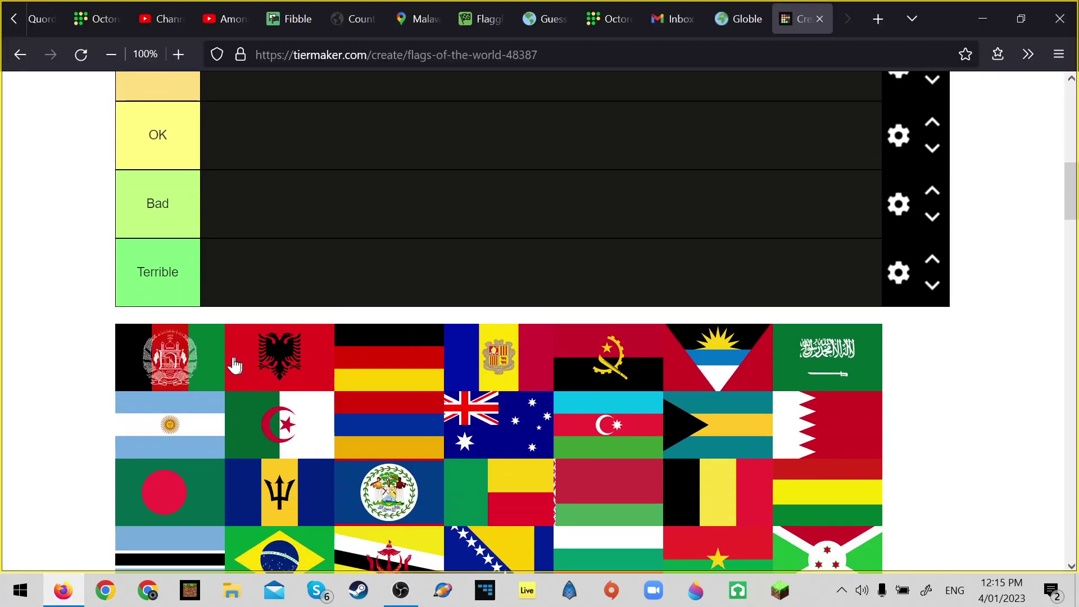
scroll(212, 317, up, 3)
scroll(207, 371, down, 2)
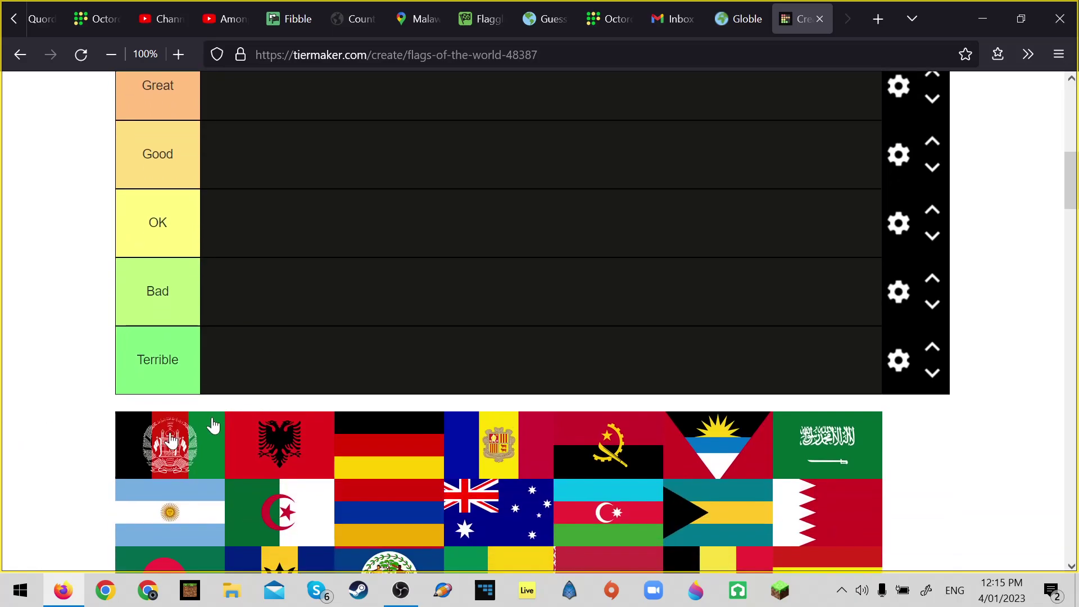
drag(166, 448, 242, 185)
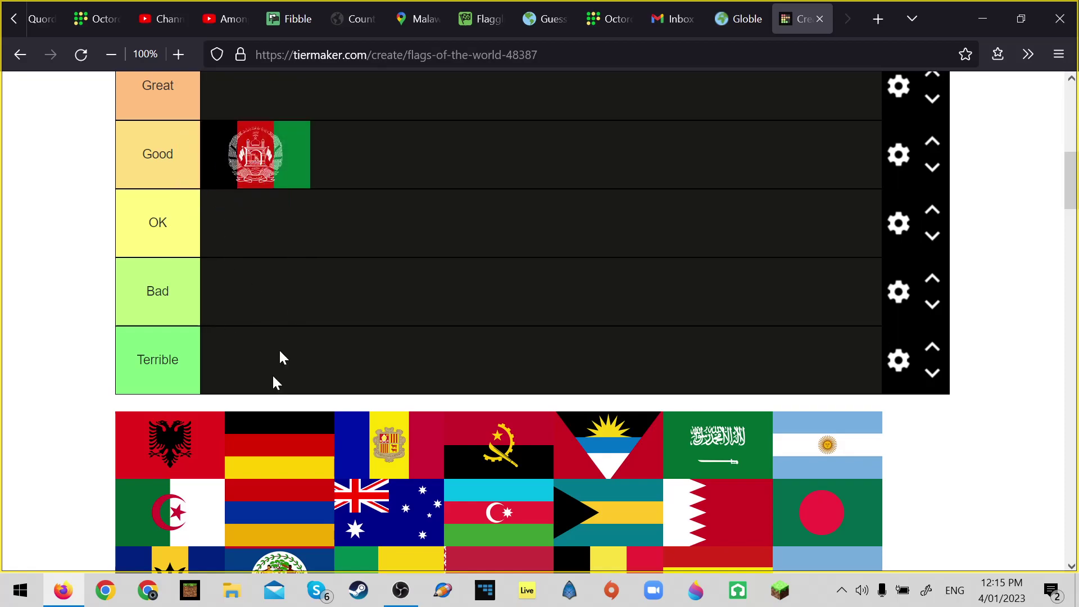
scroll(273, 377, down, 2)
scroll(157, 407, up, 2)
drag(157, 441, 247, 94)
scroll(179, 274, down, 3)
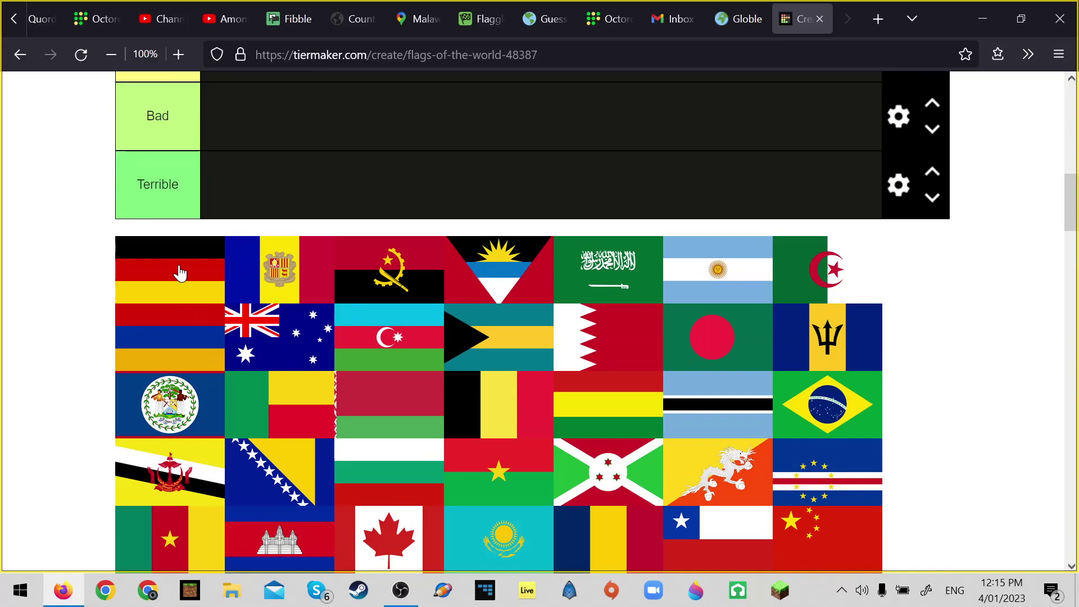
drag(180, 273, 288, 270)
Step: Put Andorra in OK, Angola in Spectacular, and Antigua and Barbuda in Great
scroll(296, 339, down, 2)
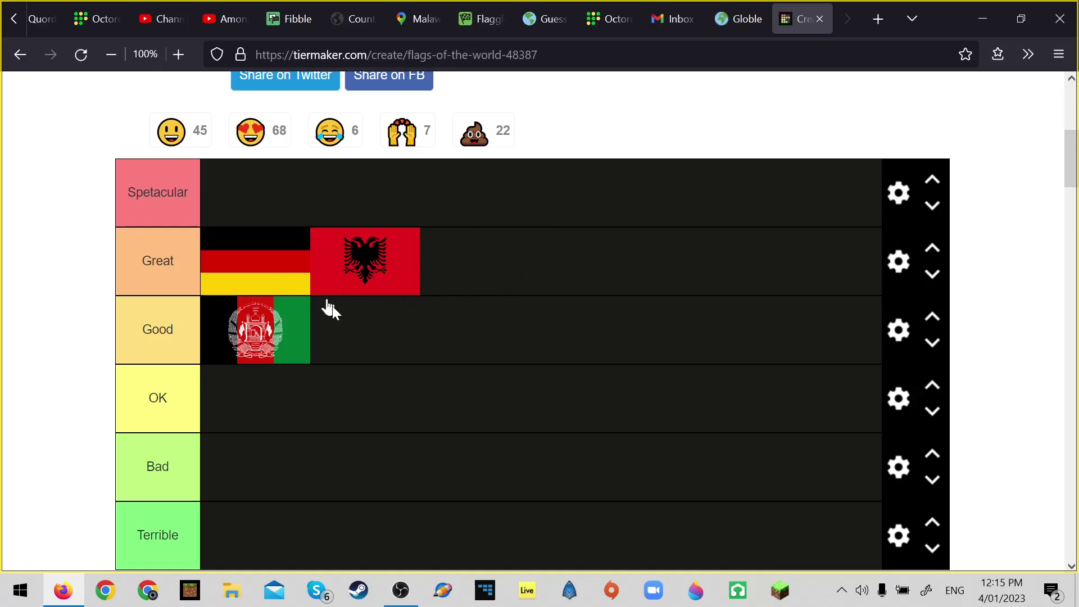
scroll(346, 323, down, 6)
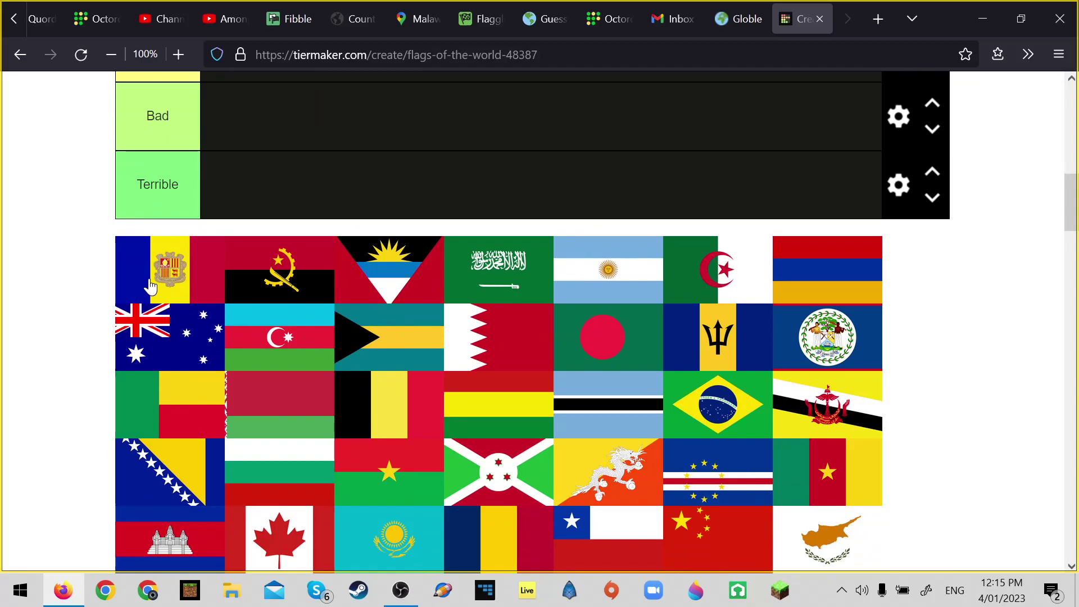
drag(150, 285, 247, 332)
scroll(246, 404, down, 8)
scroll(249, 403, up, 5)
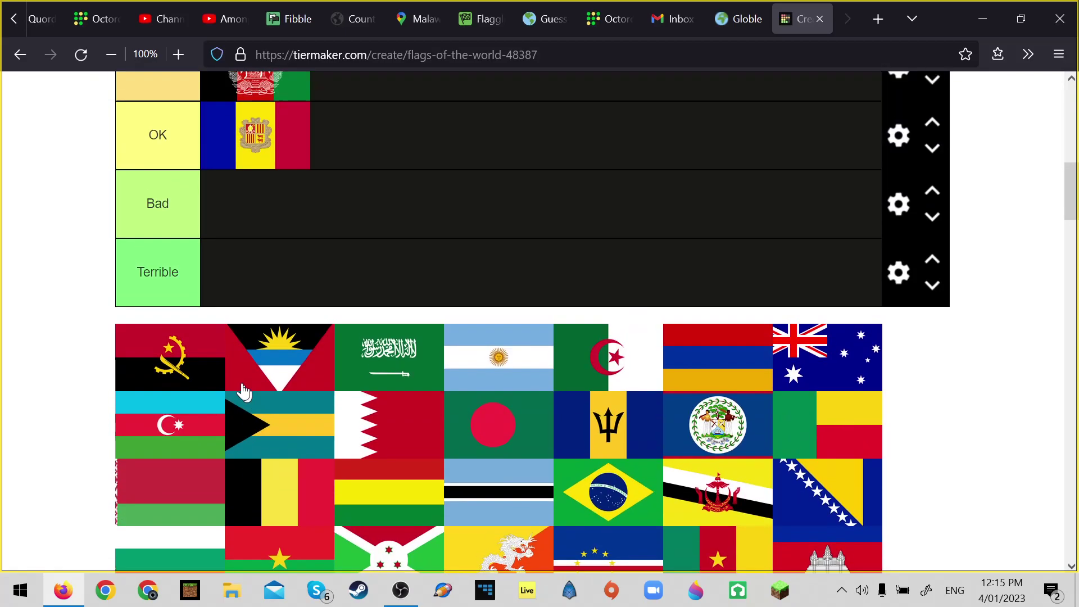
drag(181, 374, 255, 270)
scroll(258, 316, down, 6)
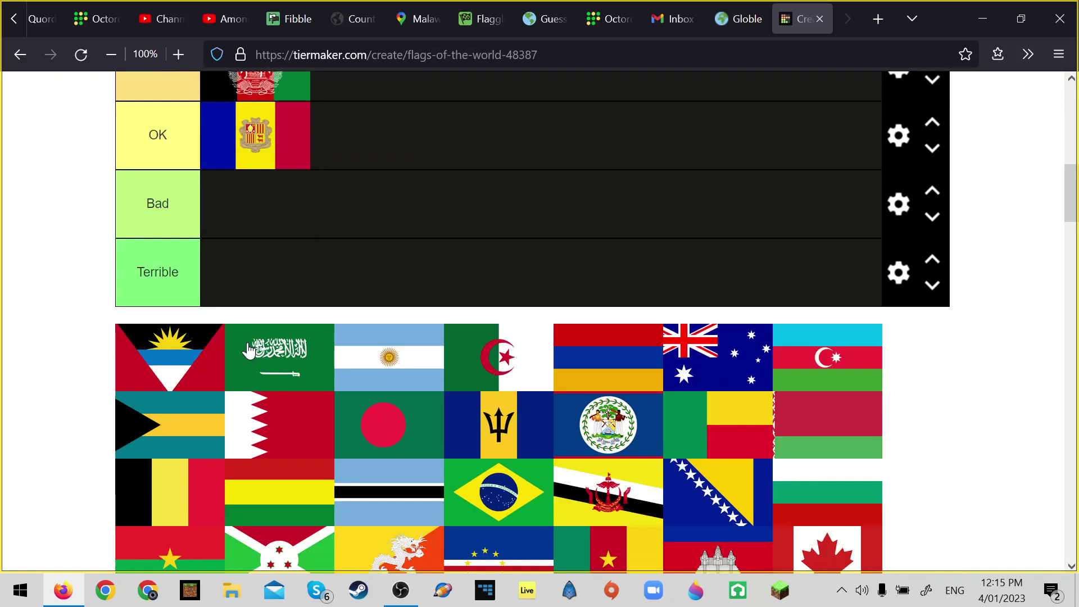
drag(173, 359, 491, 150)
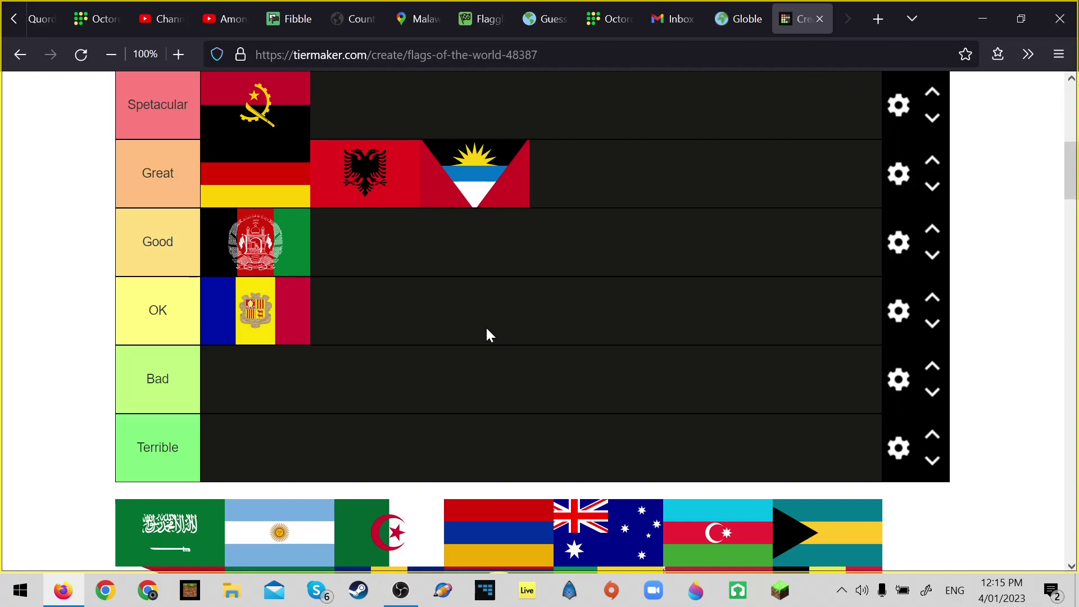
Step: Add Saudi Arabia and Argentina to the Good tier
scroll(487, 331, down, 2)
scroll(487, 331, up, 2)
scroll(285, 378, down, 3)
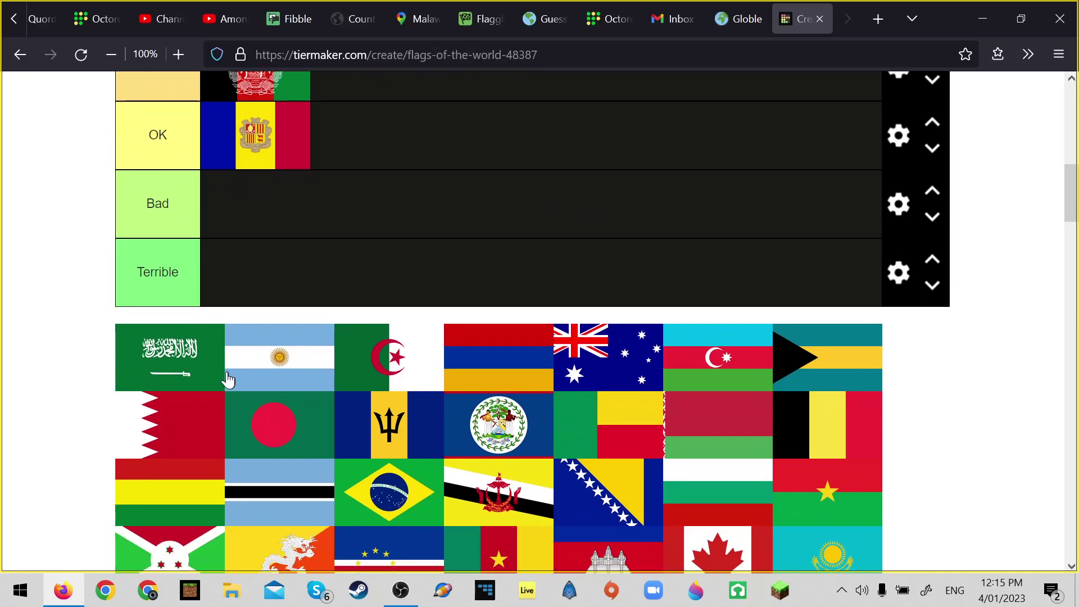
scroll(391, 221, up, 3)
drag(176, 364, 335, 277)
scroll(340, 337, down, 3)
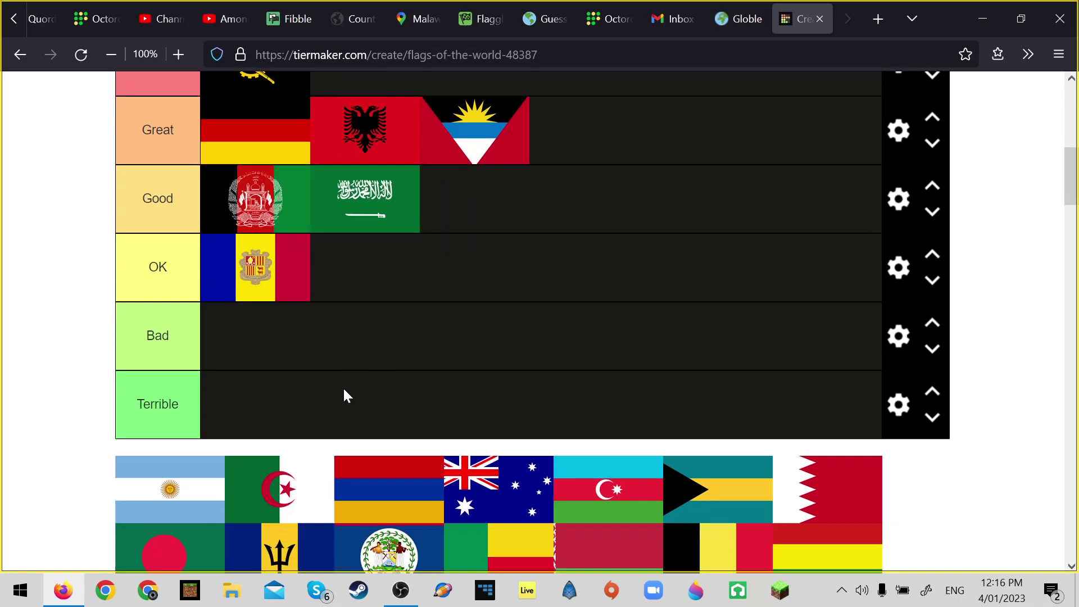
drag(158, 368, 385, 235)
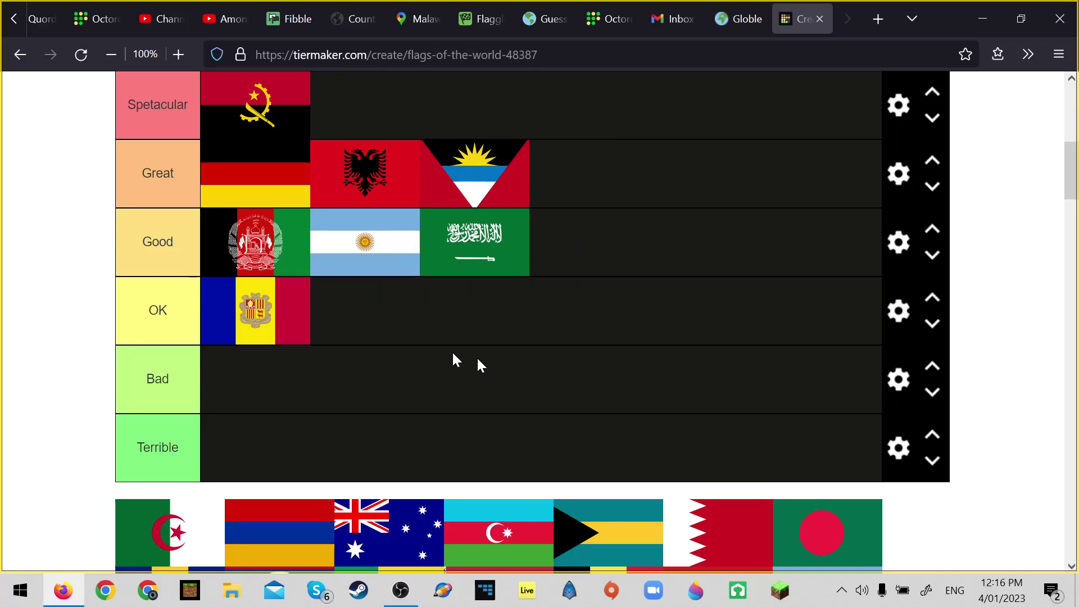
Step: Put Algeria in the Great tier and Armenia in Bad
scroll(736, 425, down, 4)
drag(188, 291, 595, 271)
scroll(250, 233, up, 5)
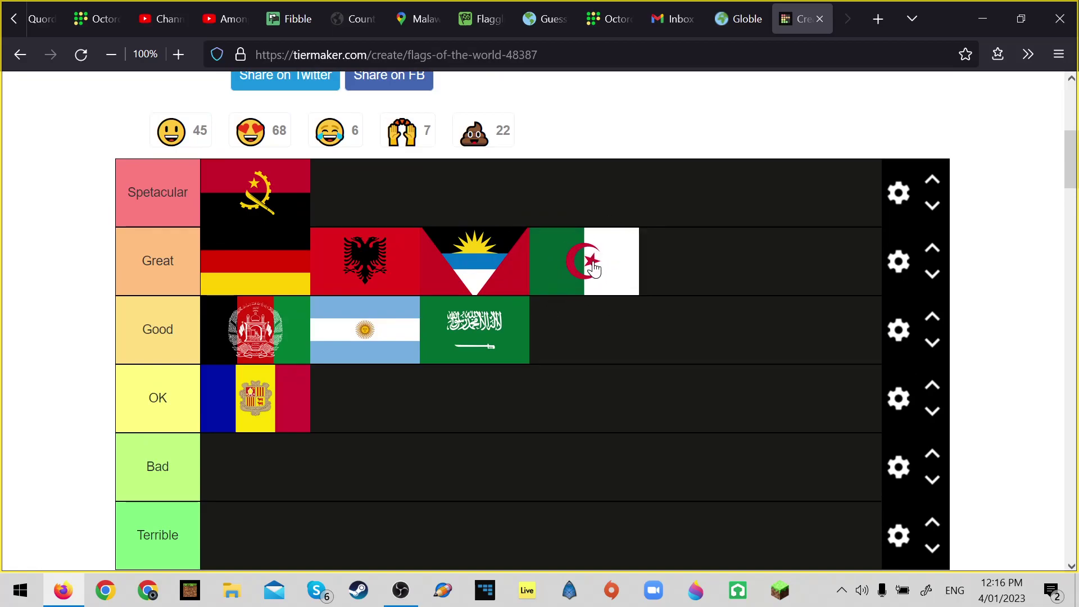
scroll(593, 270, down, 4)
drag(175, 366, 361, 380)
Step: Place Australia at the front of the Spectacular tier, ahead of Angola
scroll(385, 260, up, 3)
scroll(360, 380, down, 4)
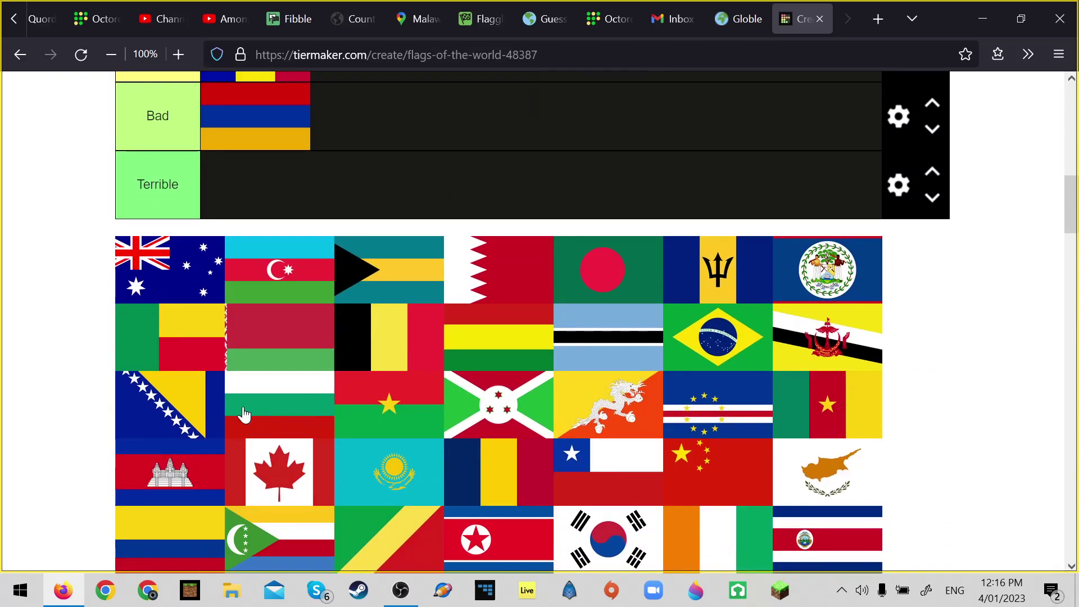
scroll(331, 236, up, 2)
scroll(325, 245, up, 2)
scroll(346, 307, down, 2)
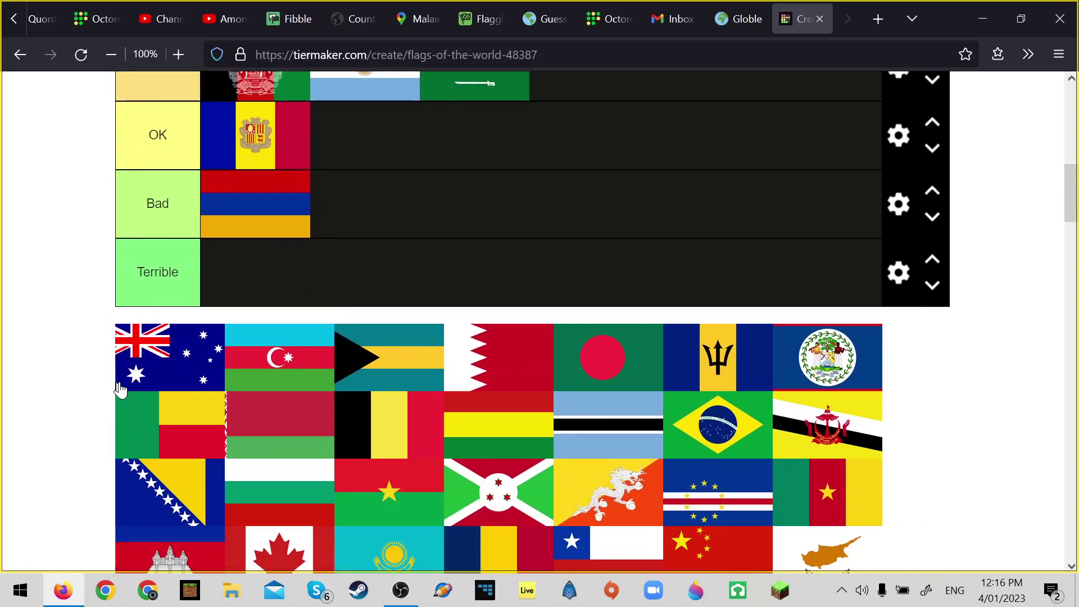
drag(125, 389, 260, 234)
scroll(397, 253, up, 5)
drag(368, 193, 279, 188)
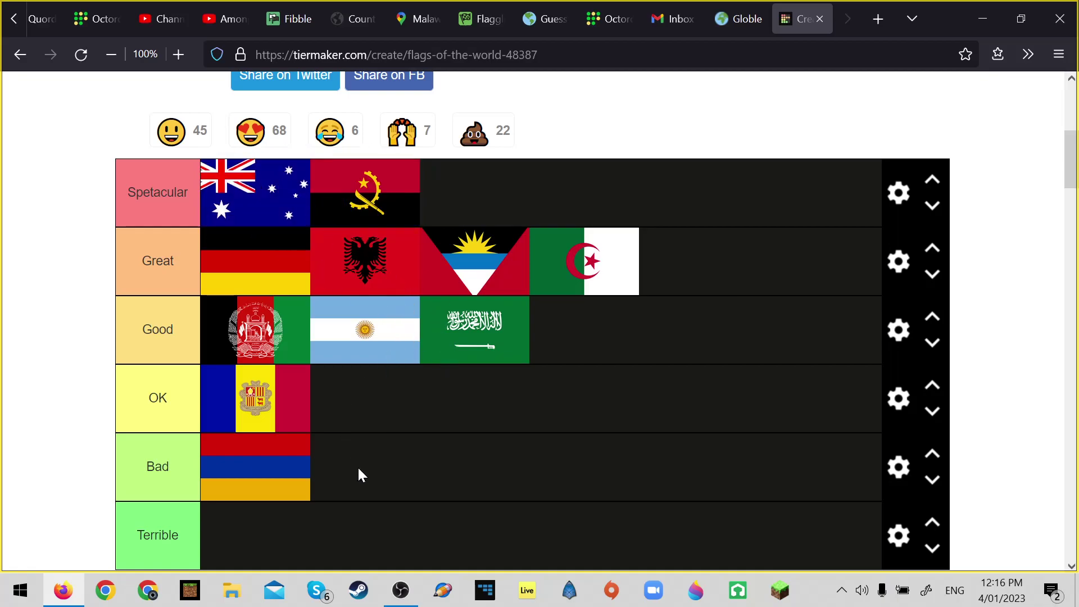
Step: Move Australia down to the OK tier and add Azerbaijan to OK
drag(274, 193, 277, 399)
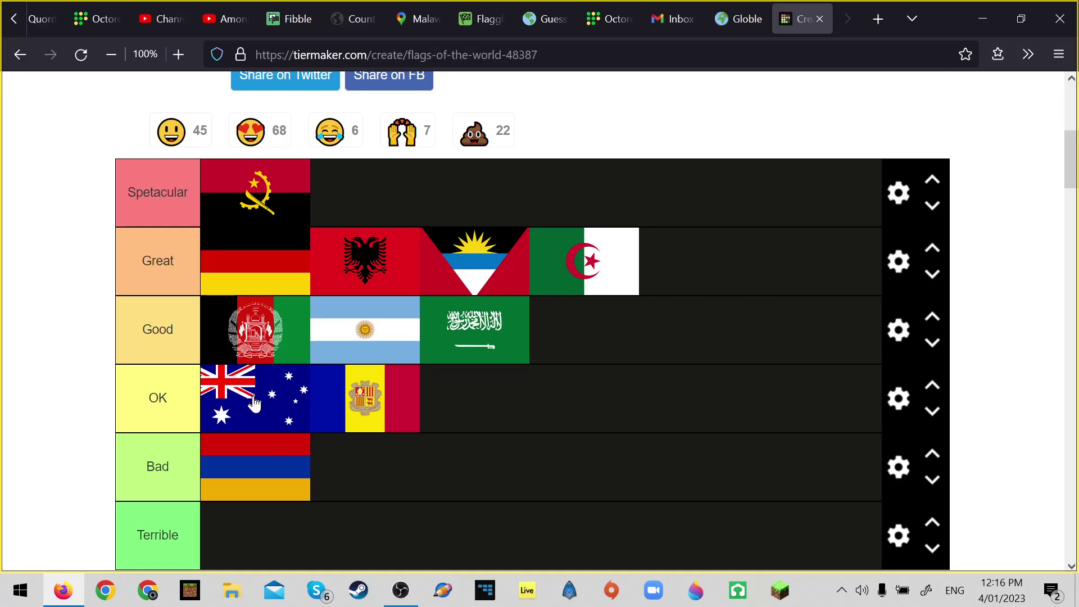
scroll(326, 419, down, 5)
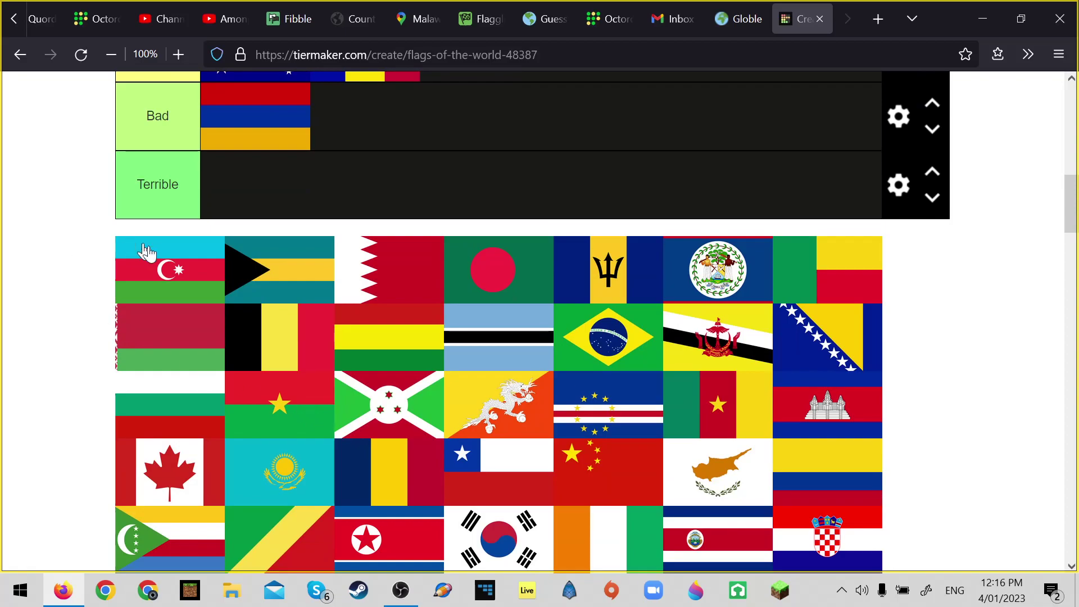
scroll(472, 185, up, 3)
drag(169, 268, 496, 238)
drag(396, 285, 278, 229)
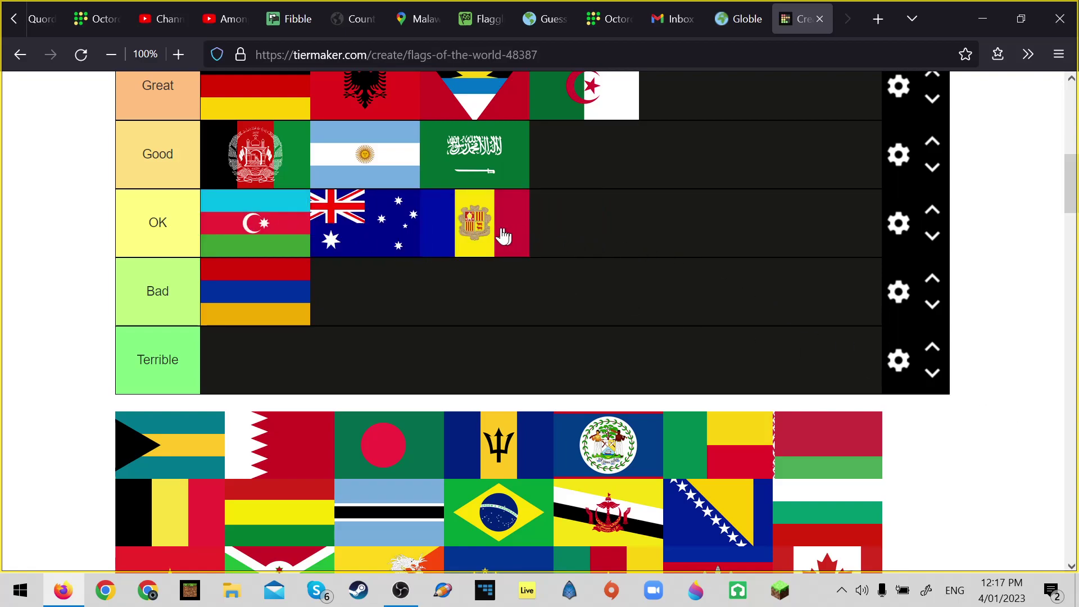
Step: Add Bahamas to the Good tier and demote Saudi Arabia to OK
scroll(349, 376, down, 5)
drag(184, 198, 484, 419)
scroll(335, 364, down, 5)
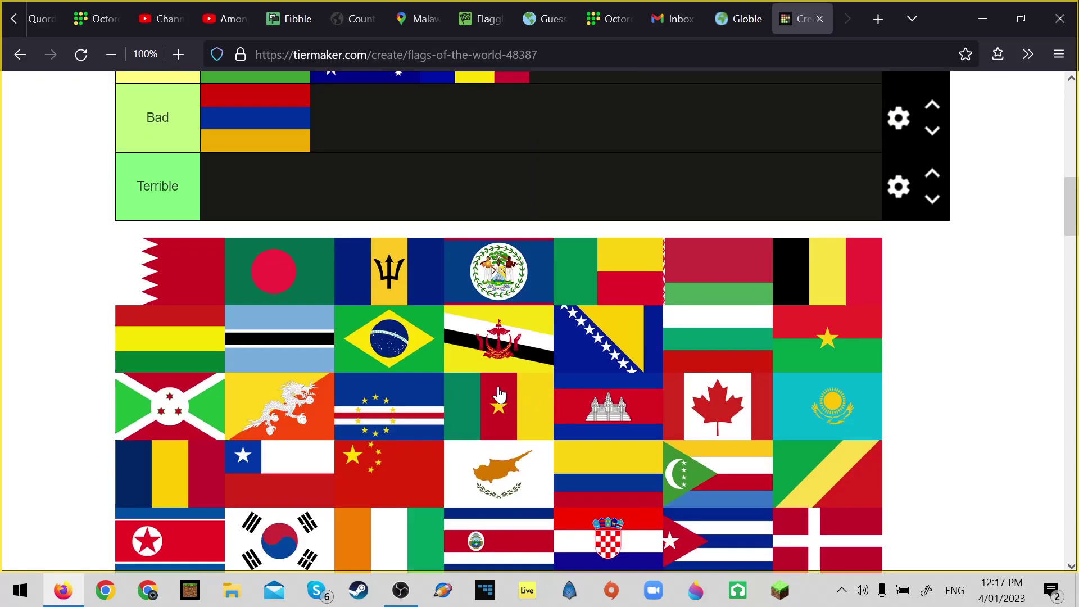
scroll(335, 364, up, 3)
scroll(599, 281, down, 2)
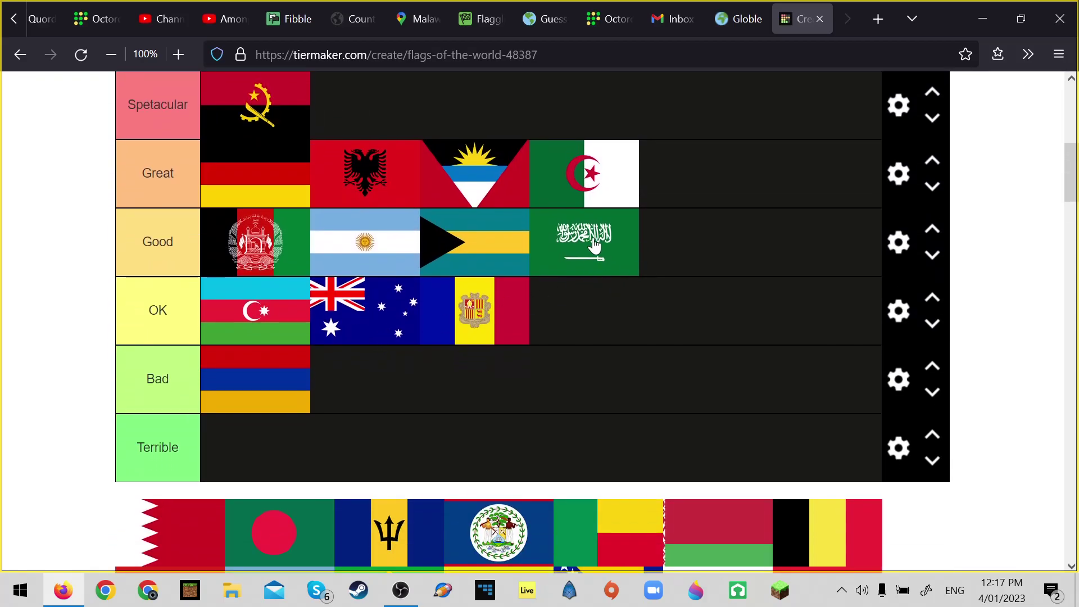
drag(594, 246, 581, 333)
Step: Add Qatar to the Good tier, placing it ahead of Bahamas
scroll(206, 381, down, 2)
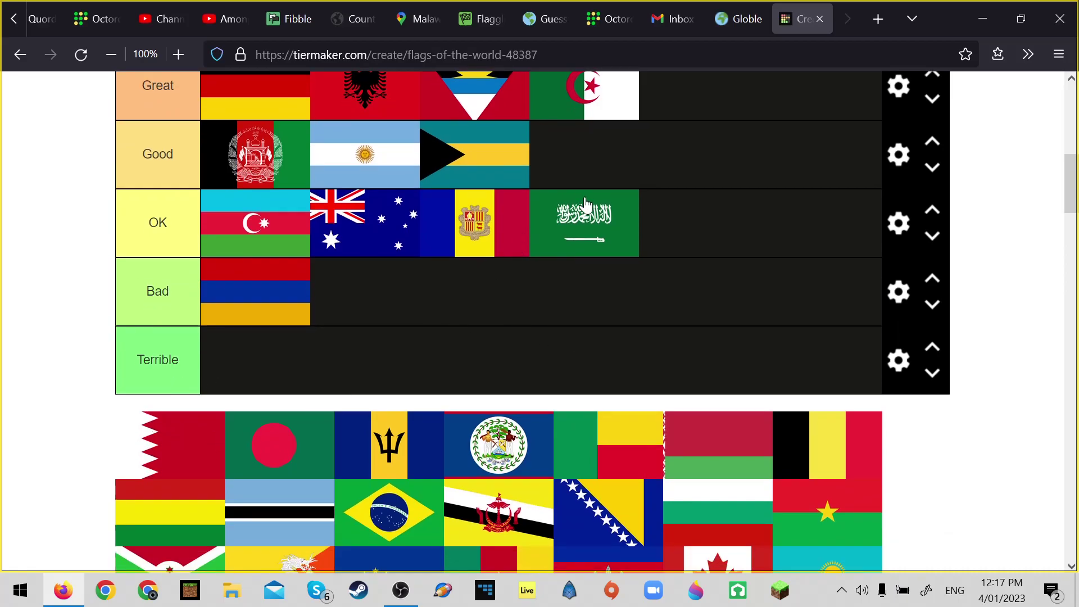
drag(584, 205, 477, 241)
scroll(144, 399, down, 2)
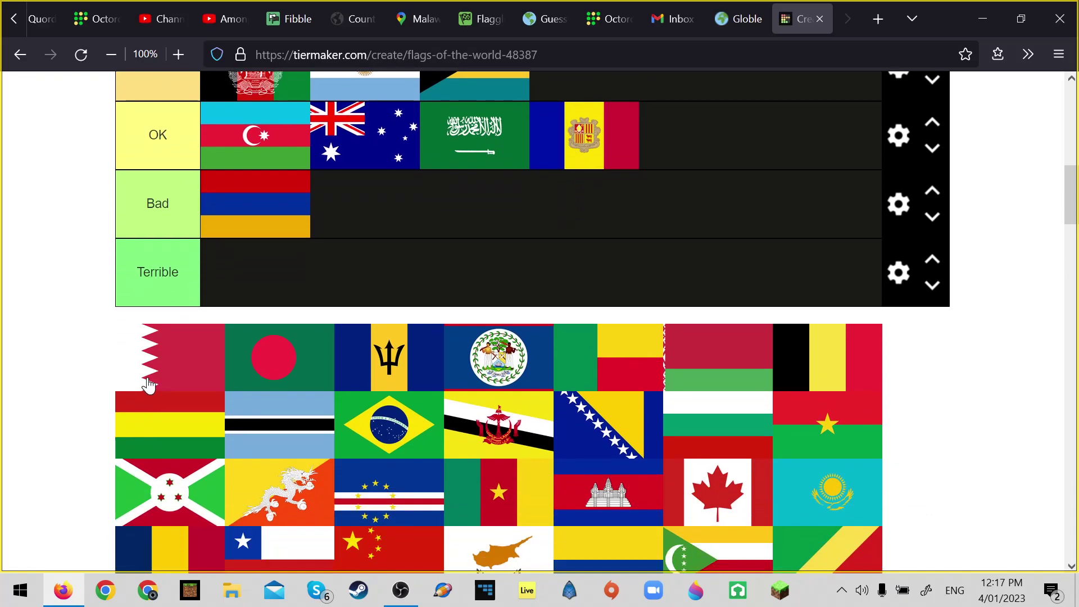
drag(149, 385, 697, 264)
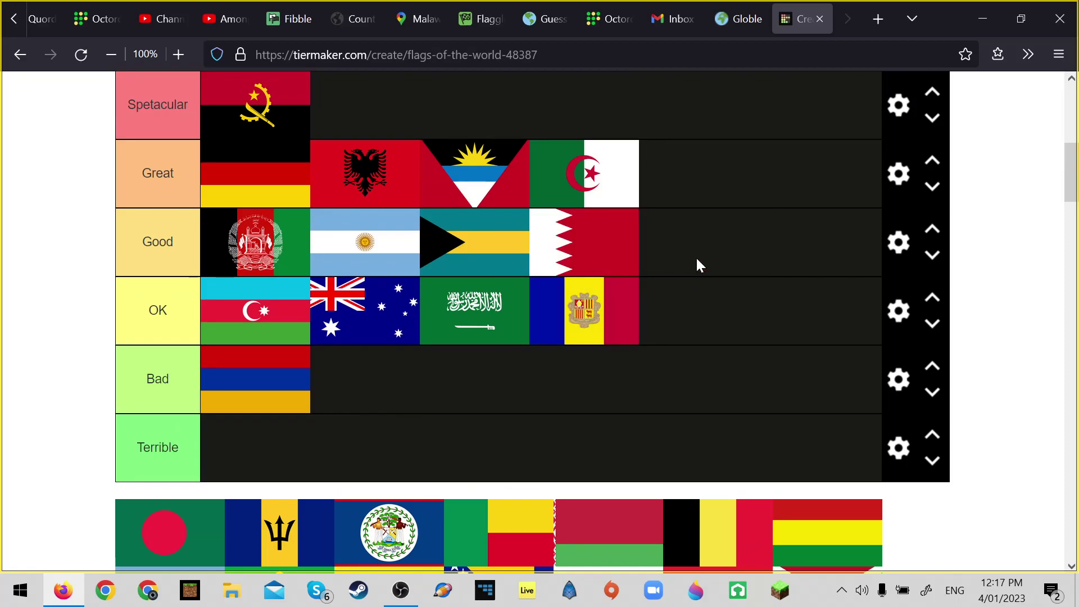
drag(571, 247, 509, 230)
Step: Place Bangladesh second in the Good tier
scroll(747, 264, down, 5)
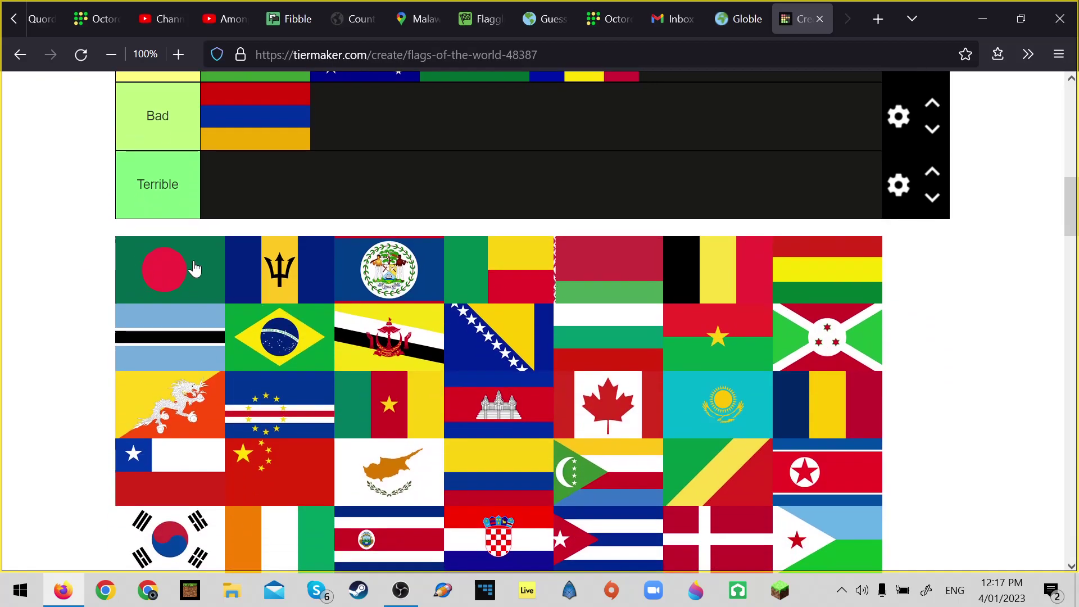
scroll(525, 133, up, 6)
drag(194, 269, 390, 335)
scroll(646, 382, down, 3)
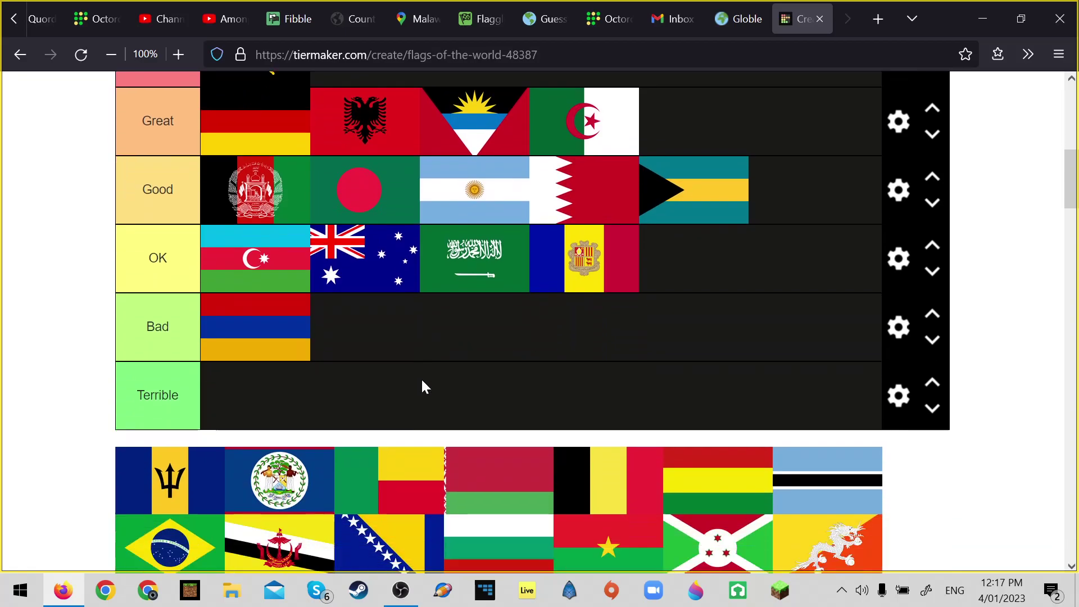
scroll(423, 385, down, 2)
scroll(422, 386, up, 3)
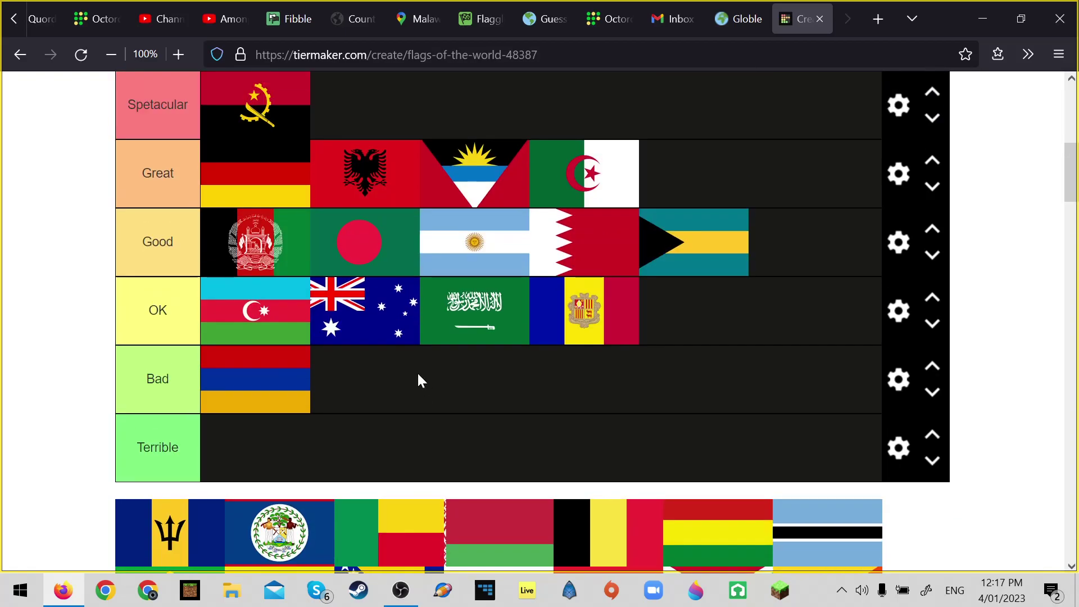
scroll(419, 379, down, 3)
scroll(416, 375, up, 5)
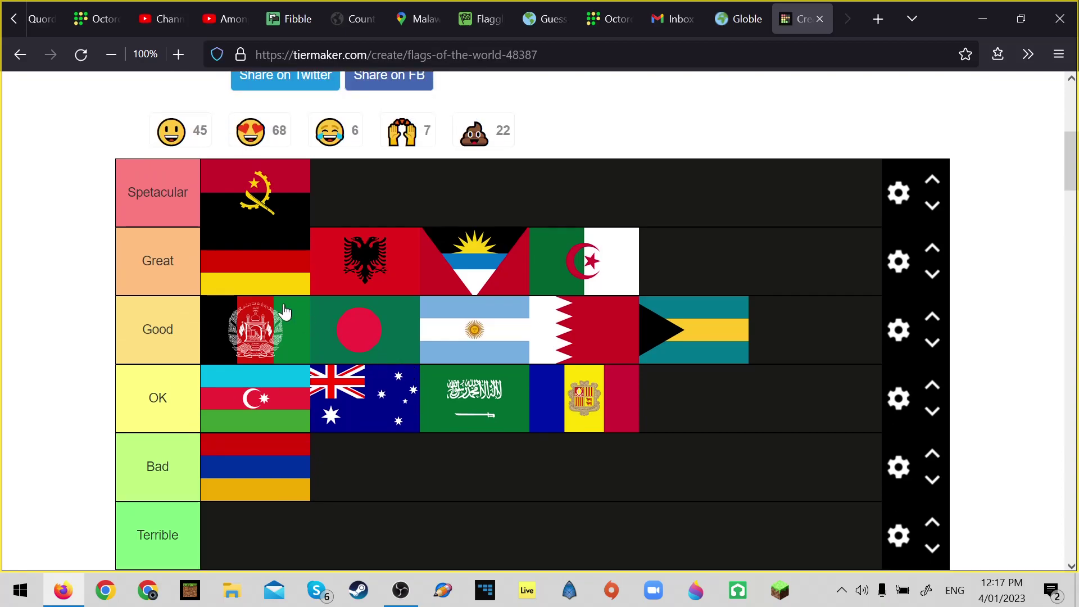
Step: Move Antigua and Barbuda down to the end of the Good tier
drag(235, 326, 674, 264)
scroll(646, 345, down, 8)
scroll(545, 339, up, 8)
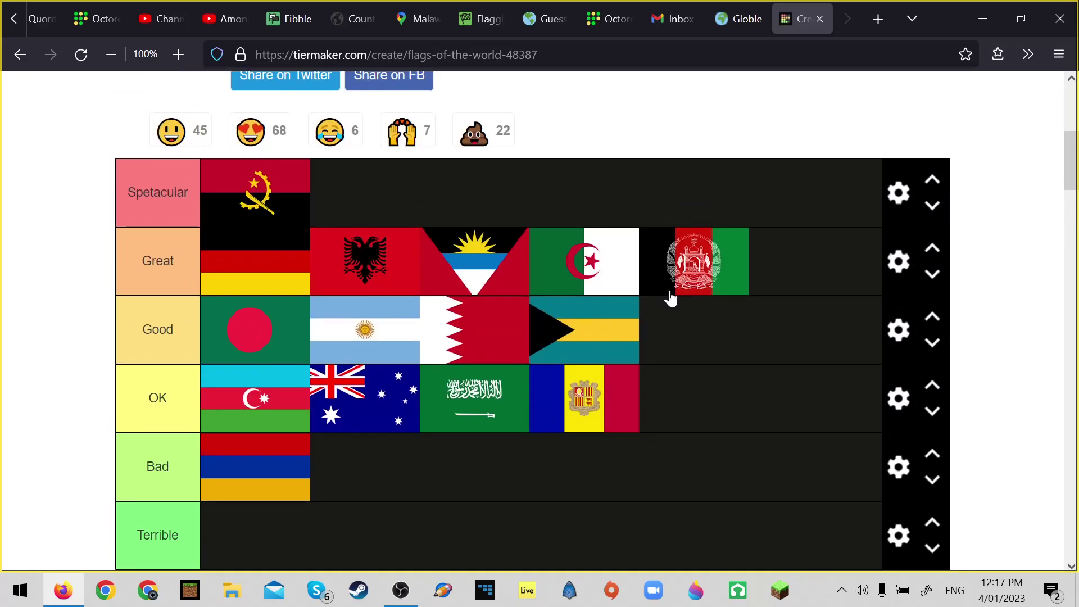
mouse_move(682, 272)
mouse_down()
mouse_move(597, 289)
mouse_move(692, 273)
mouse_up()
scroll(740, 332, down, 8)
scroll(144, 313, up, 5)
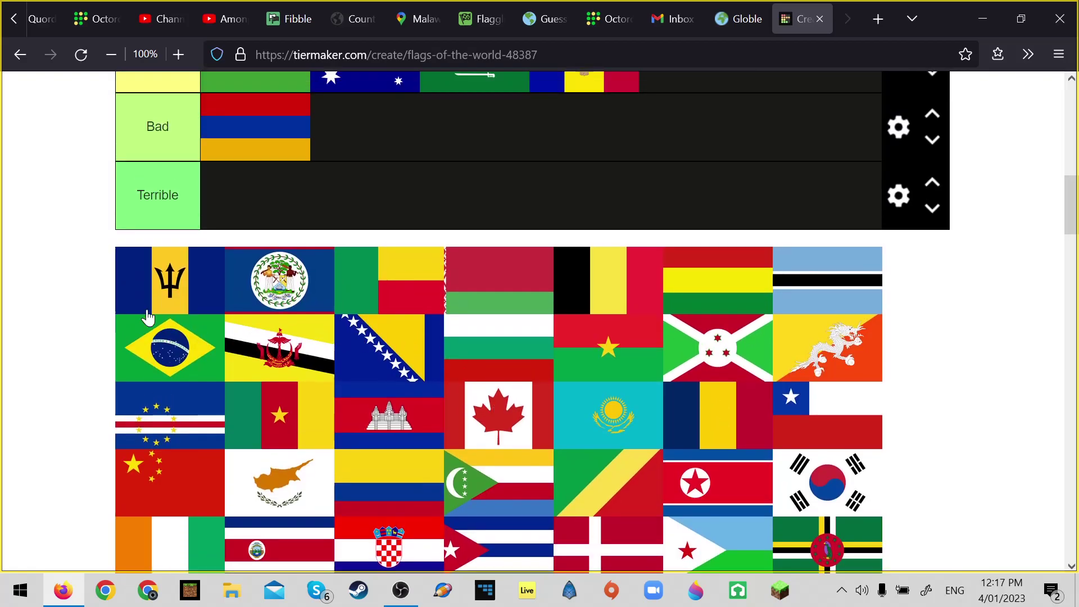
drag(162, 464, 163, 441)
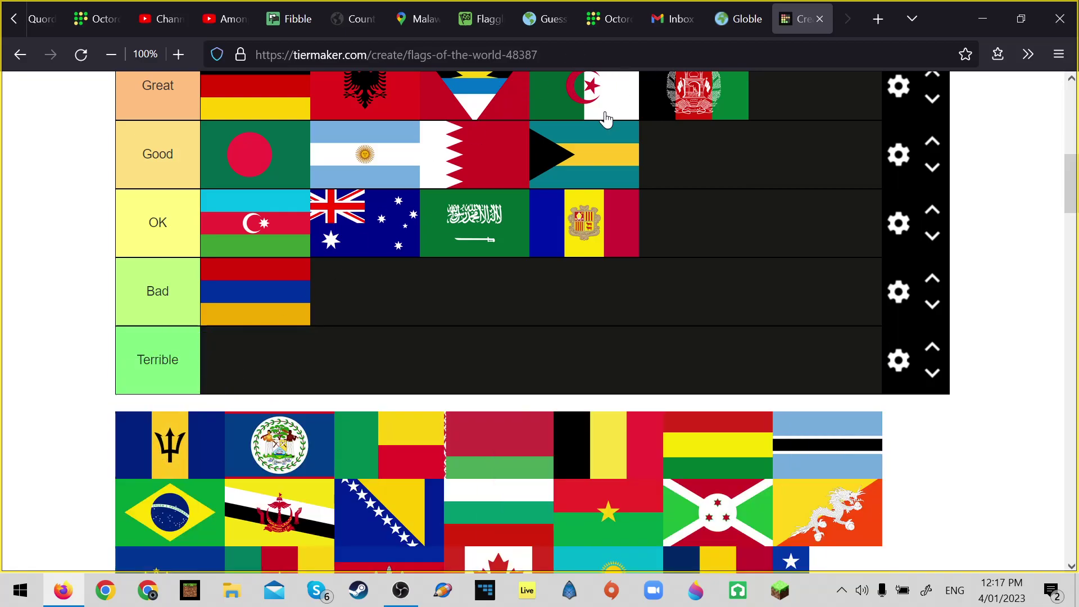
drag(507, 99, 836, 157)
Step: Place Barbados in the Good tier
scroll(458, 354, down, 4)
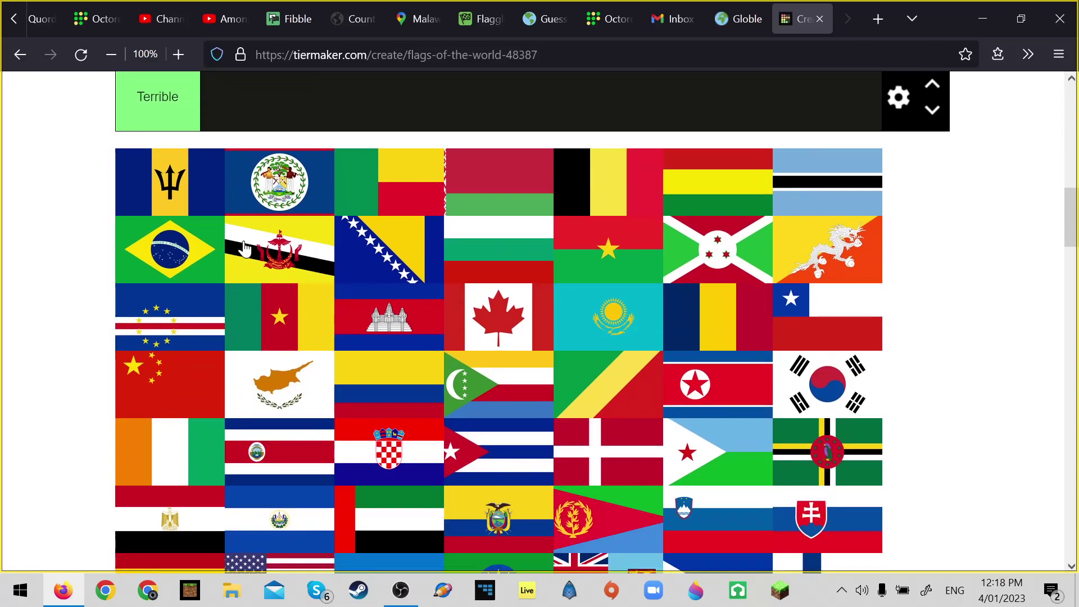
scroll(168, 286, up, 1)
drag(202, 281, 758, 271)
scroll(542, 159, up, 6)
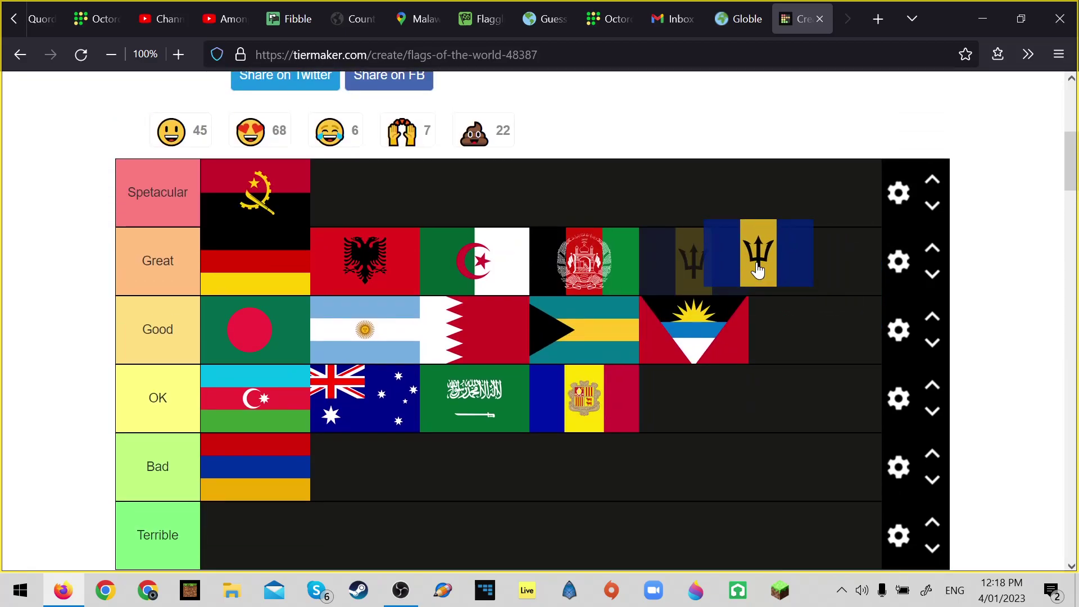
drag(758, 271, 557, 326)
scroll(781, 270, down, 5)
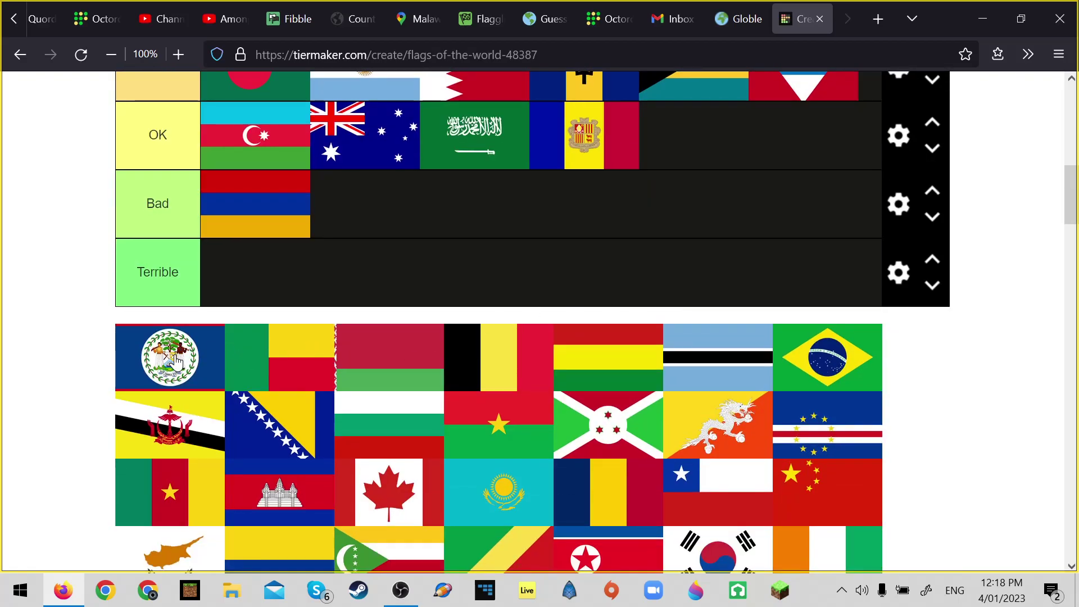
Step: Put Belize in Terrible and Benin in the first slot of Bad
drag(176, 362, 307, 313)
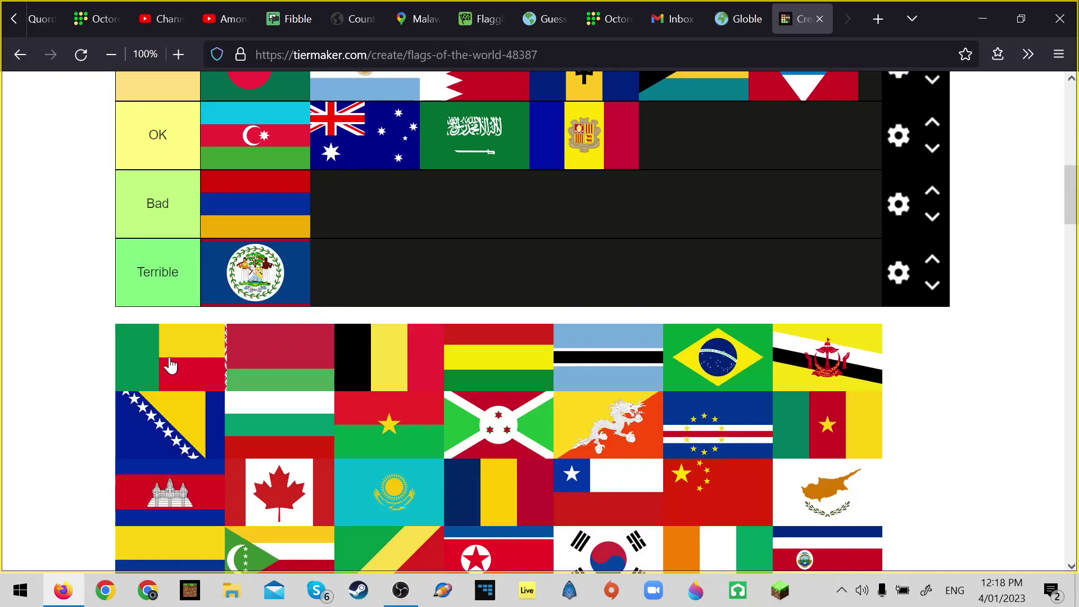
drag(171, 365, 462, 236)
drag(392, 294, 256, 234)
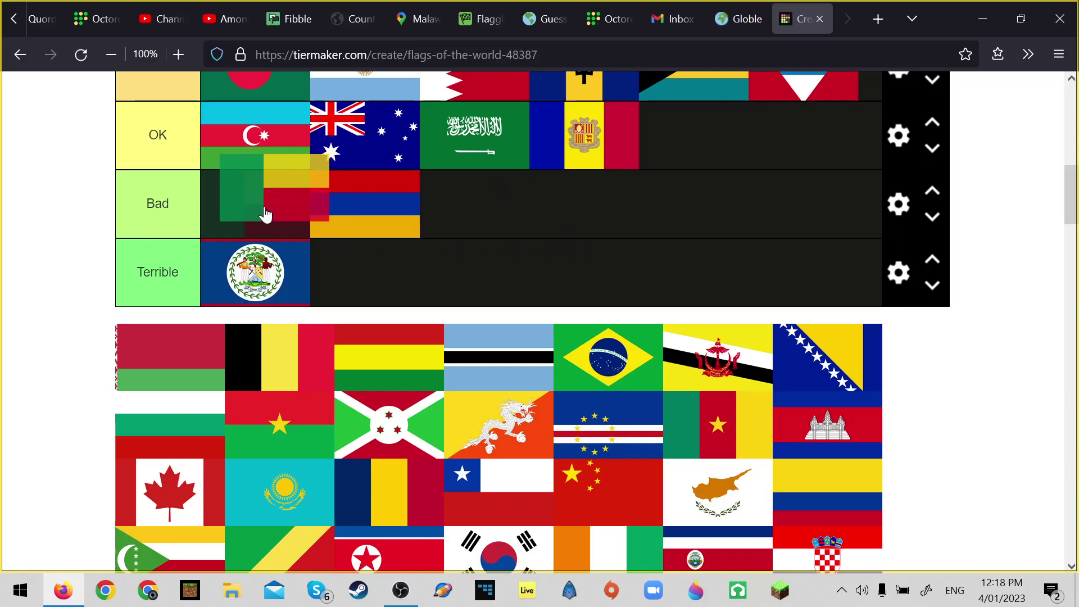
drag(266, 214, 267, 215)
Step: Add Belarus to Terrible next to Belize, and Belgium to Great
drag(164, 382, 425, 297)
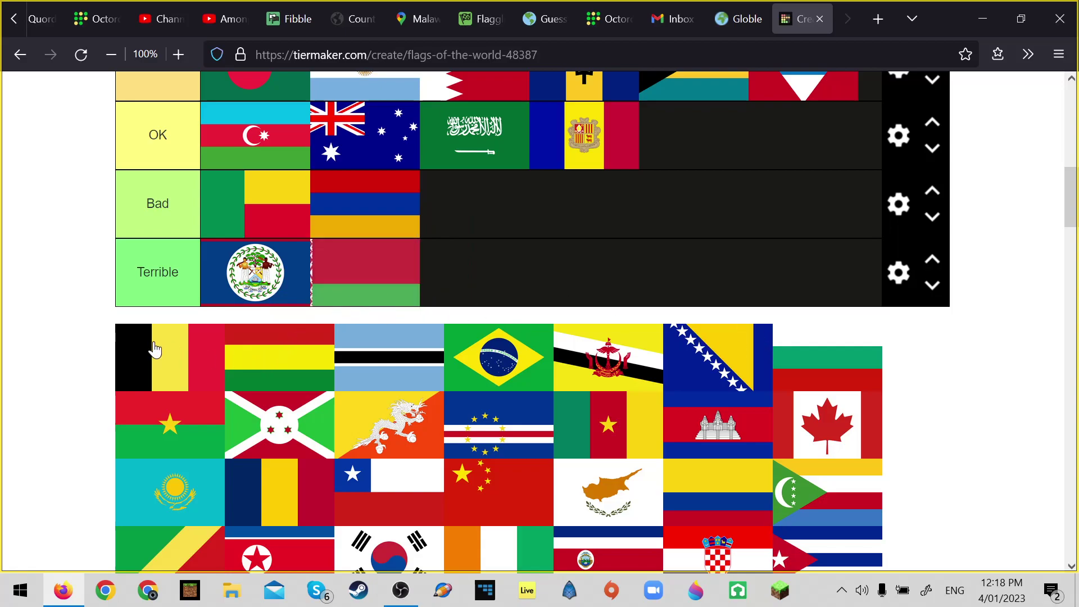
drag(187, 367, 393, 182)
scroll(626, 214, up, 2)
scroll(753, 352, up, 1)
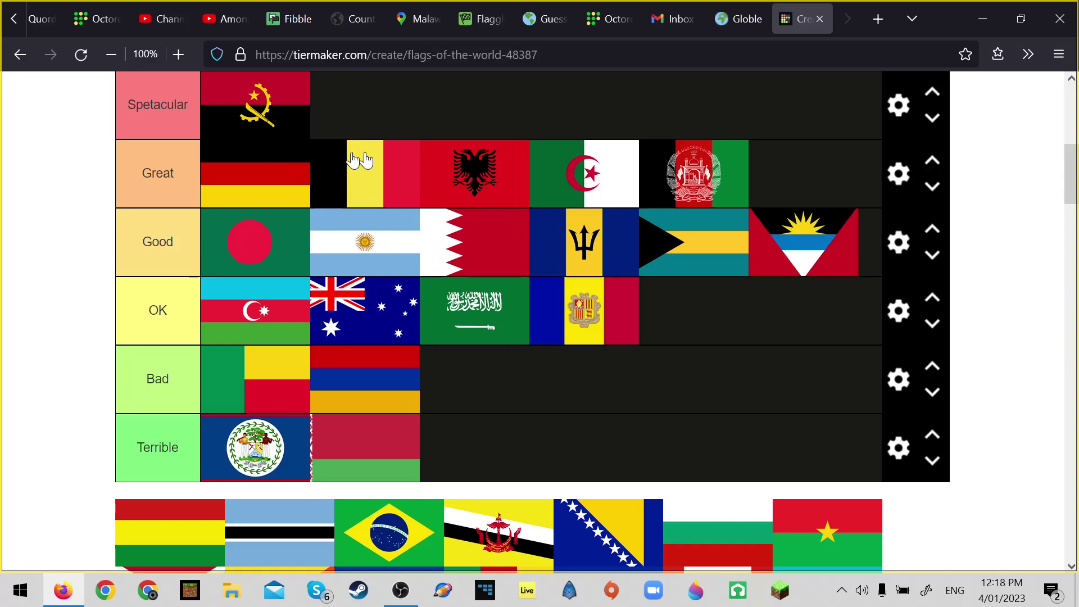
Step: Rank Bolivia in the Bad tier and Botswana in Great
scroll(571, 312, down, 3)
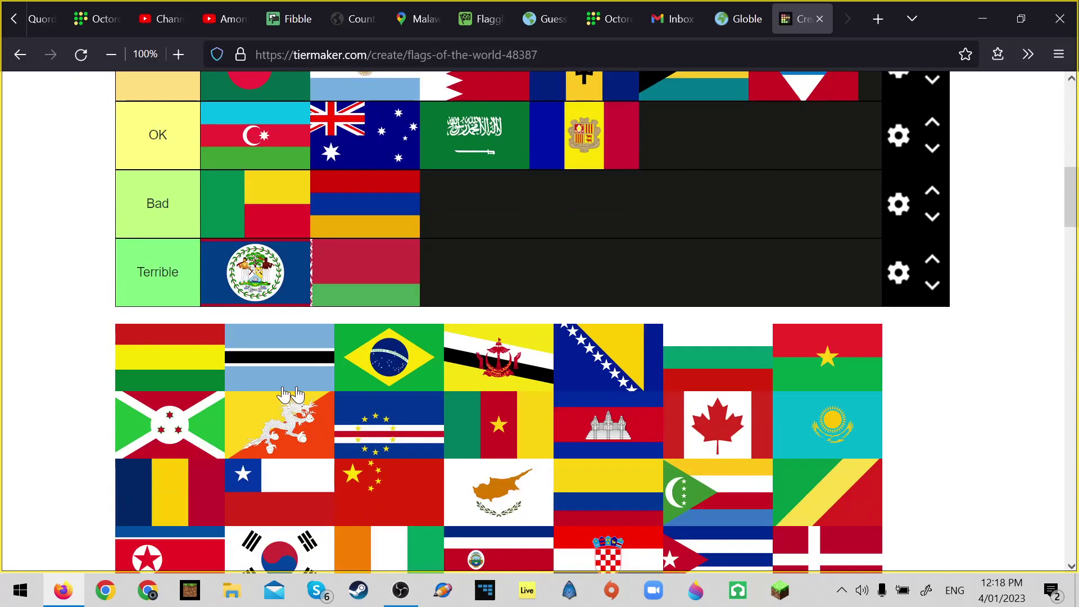
drag(186, 374, 536, 305)
scroll(766, 239, up, 2)
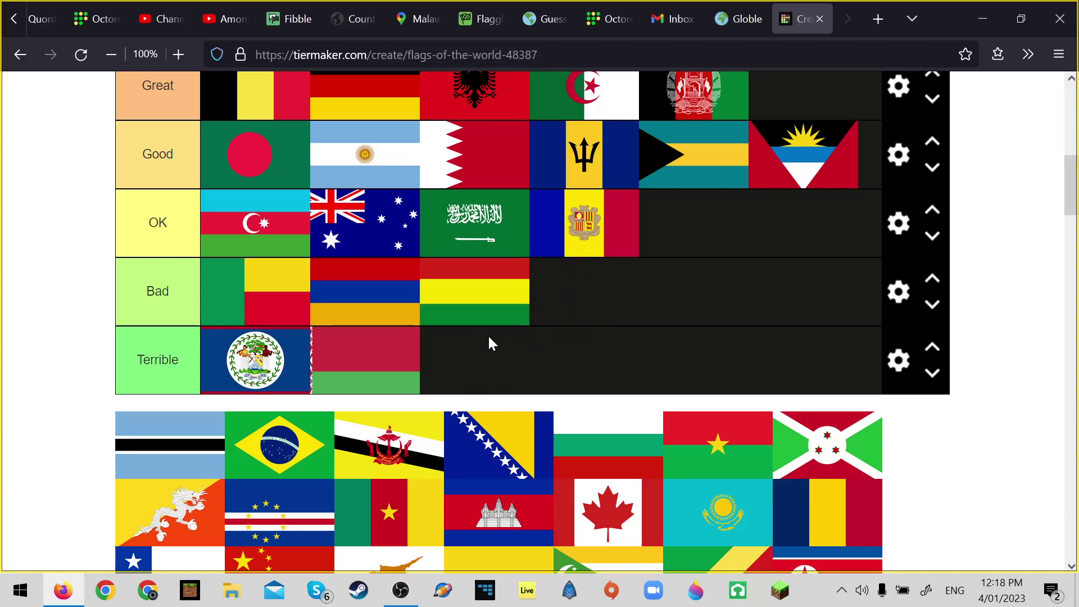
scroll(489, 340, down, 5)
scroll(226, 302, up, 2)
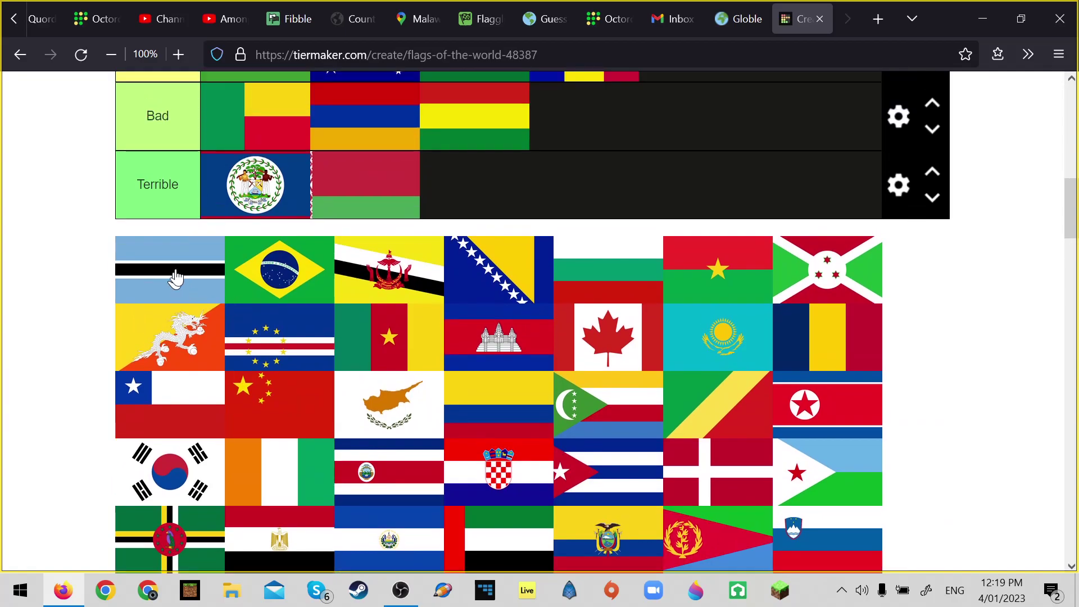
drag(174, 275, 363, 247)
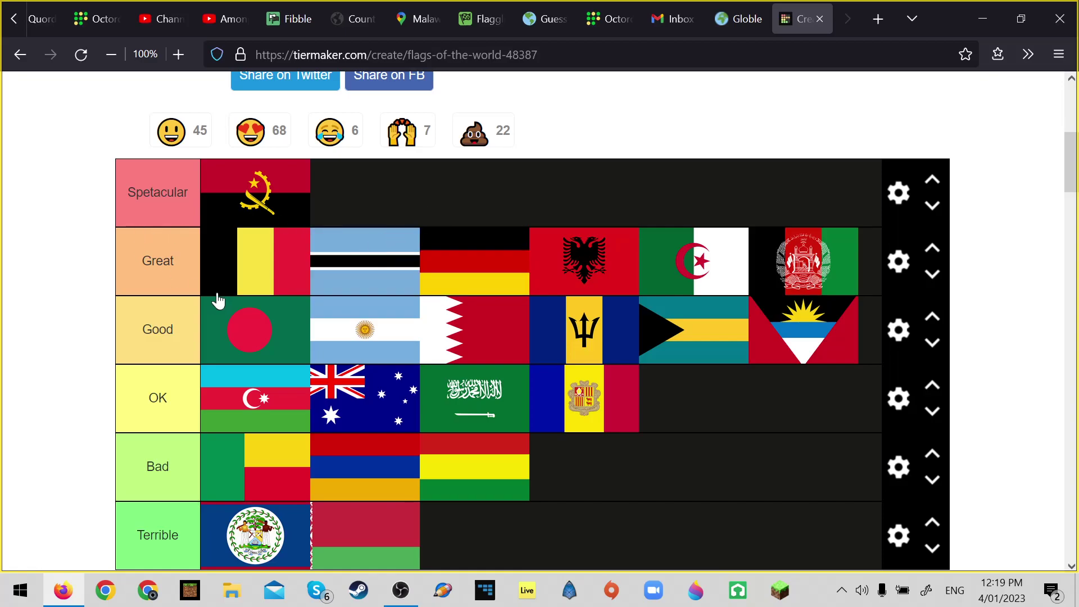
Step: Promote Belgium to Spectacular after Angola and add Brazil to the end of Great
drag(248, 294, 347, 221)
scroll(346, 255, down, 5)
drag(162, 360, 831, 254)
scroll(514, 235, up, 6)
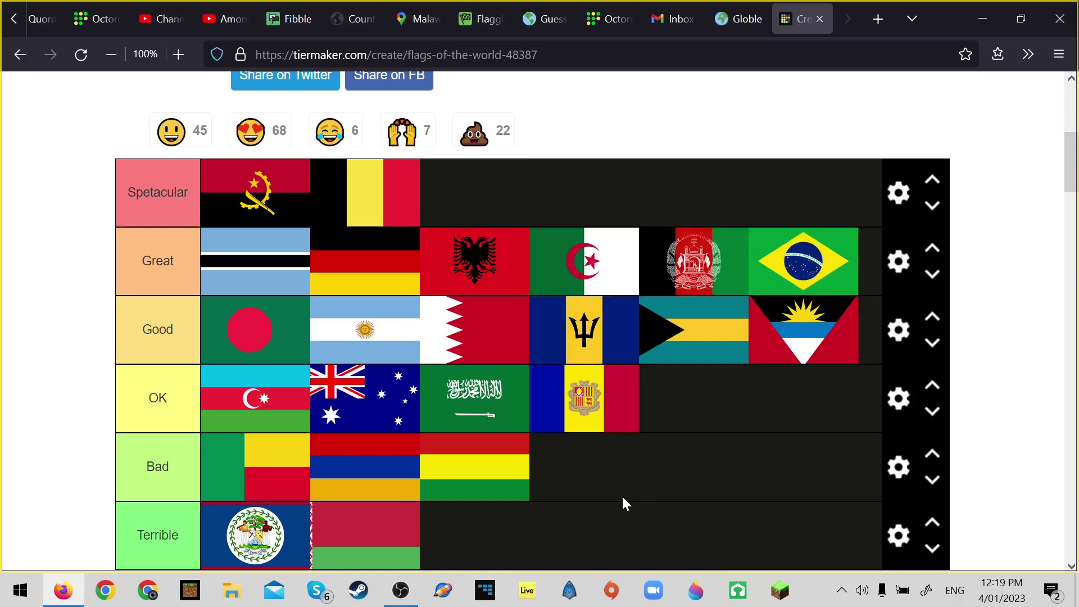
Step: Drop Brunei into OK and add Bosnia and Herzegovina to the Great tier
scroll(571, 376, down, 5)
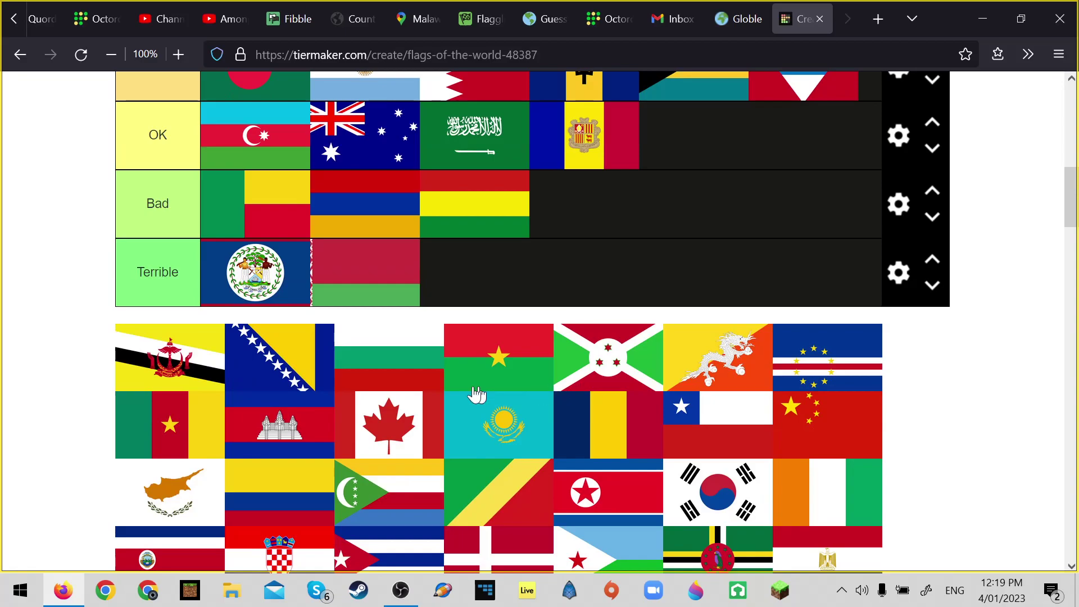
scroll(320, 378, up, 2)
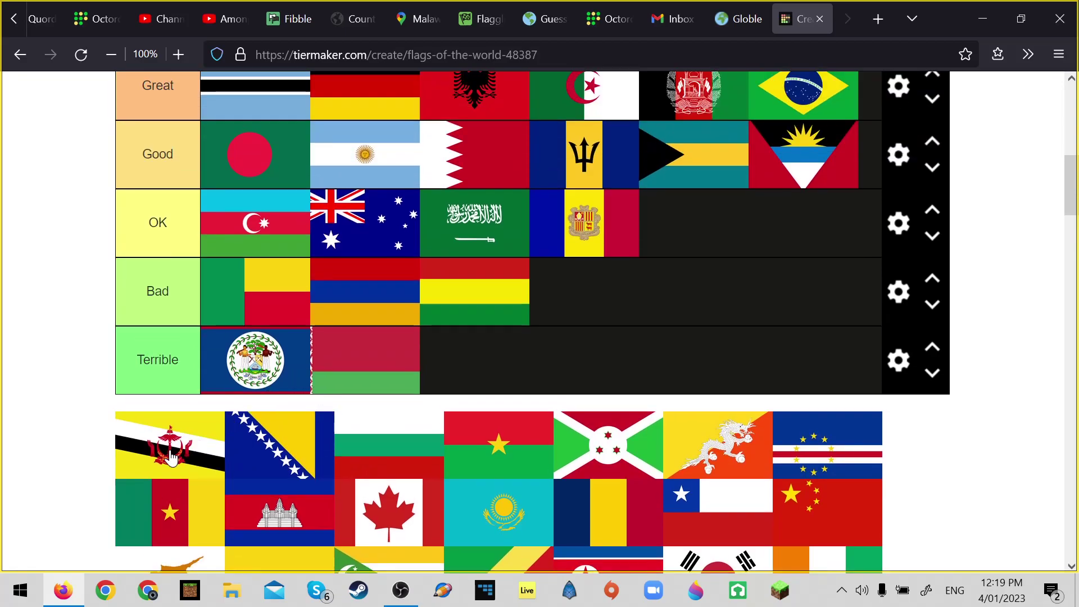
drag(171, 458, 584, 233)
scroll(447, 325, down, 2)
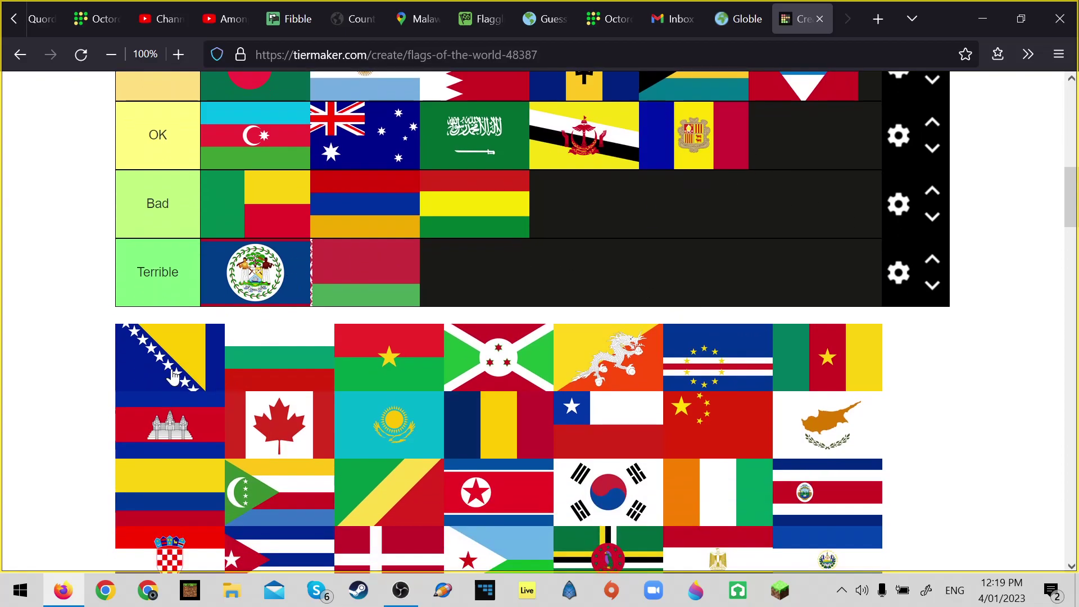
drag(172, 382, 577, 287)
scroll(730, 236, up, 2)
scroll(780, 244, up, 1)
scroll(213, 194, up, 3)
scroll(381, 356, down, 2)
scroll(713, 289, down, 2)
drag(568, 168, 866, 174)
Step: Add Bulgaria to the Great tier right after Algeria
scroll(410, 285, down, 3)
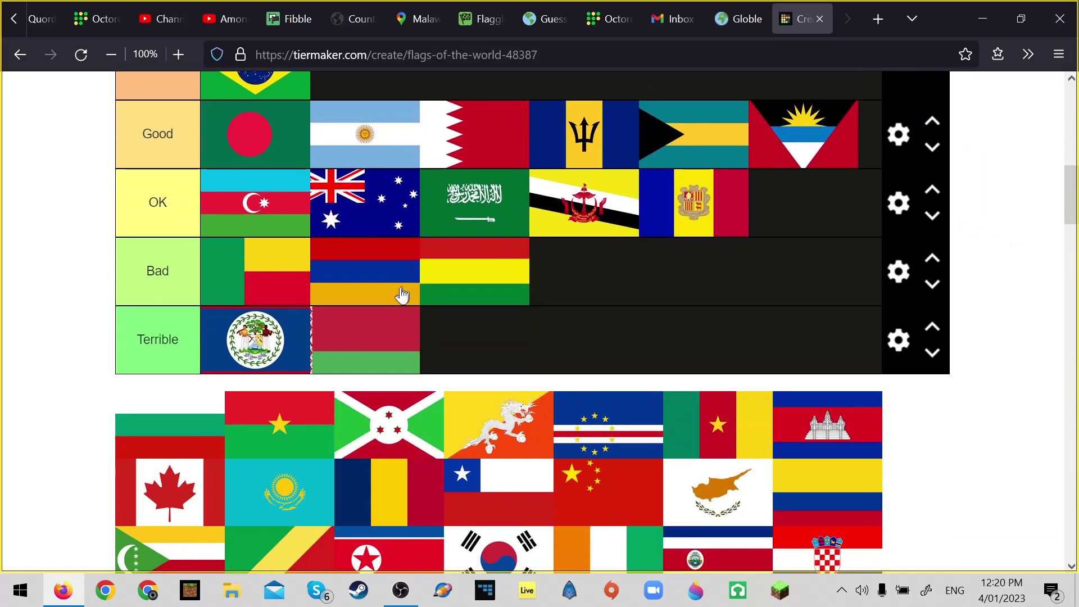
drag(181, 436, 625, 178)
scroll(374, 330, up, 3)
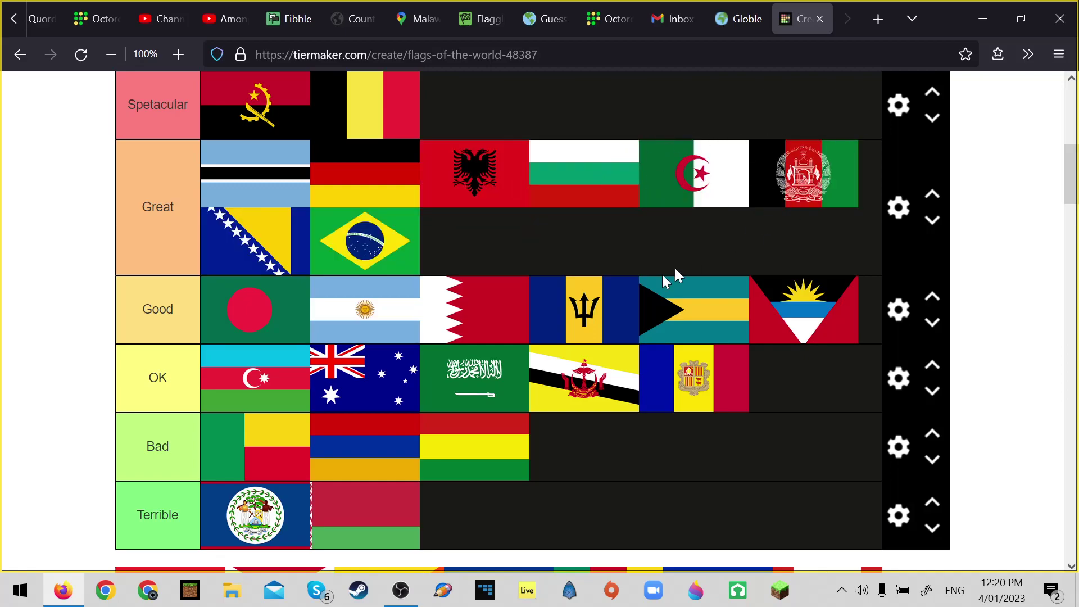
drag(594, 193, 711, 192)
Step: Move Brunei to Terrible, put Belize last, and return Burkina Faso to the pool
scroll(580, 404, down, 5)
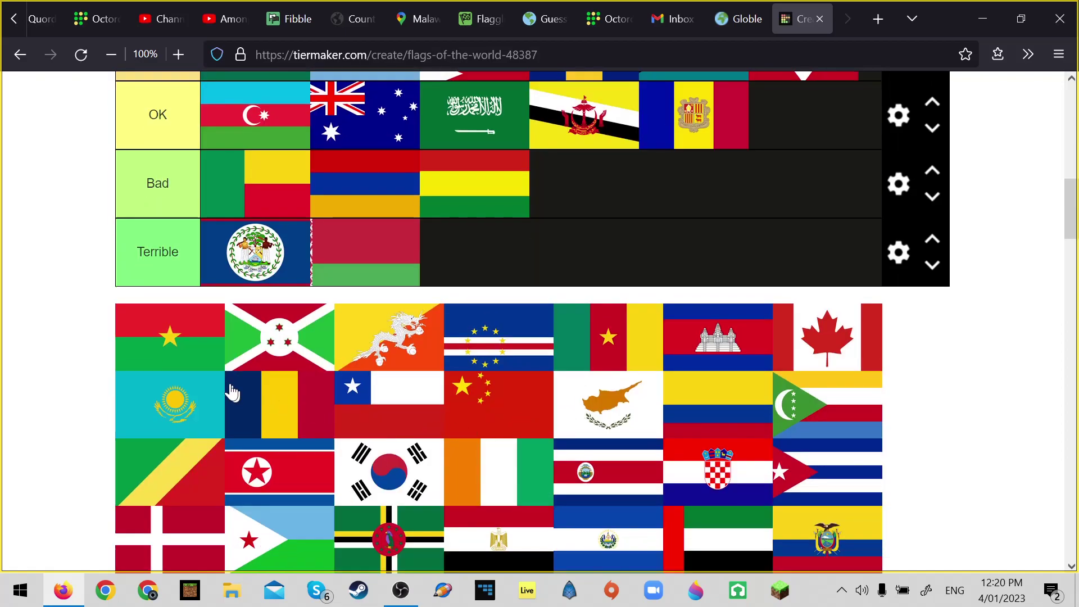
drag(193, 365, 442, 309)
scroll(833, 258, up, 3)
mouse_move(443, 297)
mouse_down()
mouse_move(433, 240)
mouse_move(433, 270)
mouse_move(470, 358)
mouse_move(504, 310)
mouse_move(516, 311)
mouse_move(417, 304)
mouse_move(457, 300)
mouse_up()
drag(606, 301, 453, 487)
drag(599, 295, 535, 443)
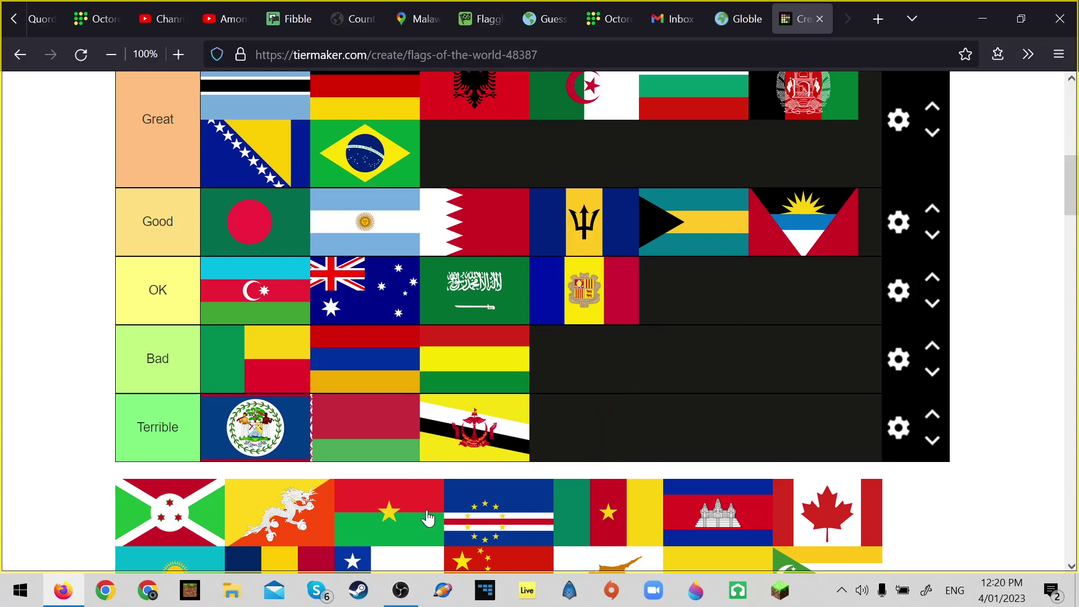
drag(427, 518, 358, 228)
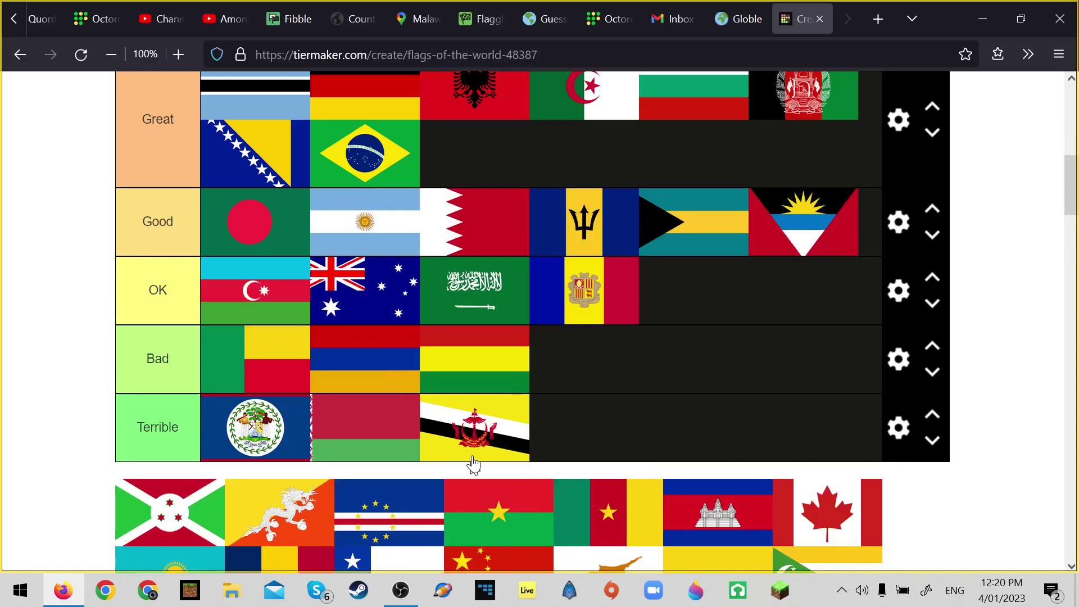
mouse_move(470, 458)
mouse_down()
mouse_move(259, 441)
mouse_move(486, 448)
mouse_up()
scroll(393, 484, down, 3)
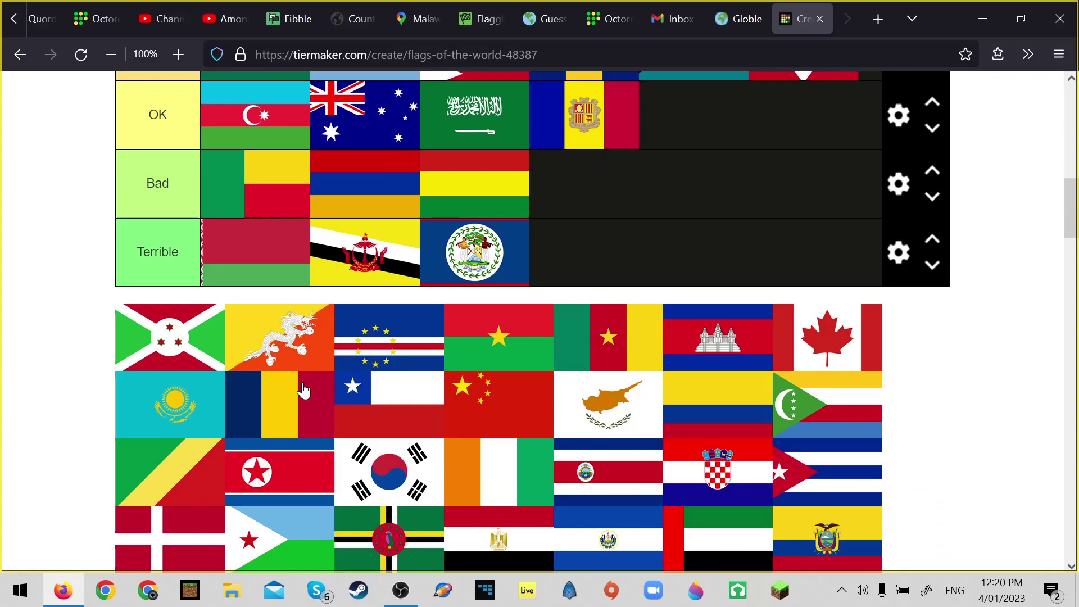
scroll(484, 371, up, 2)
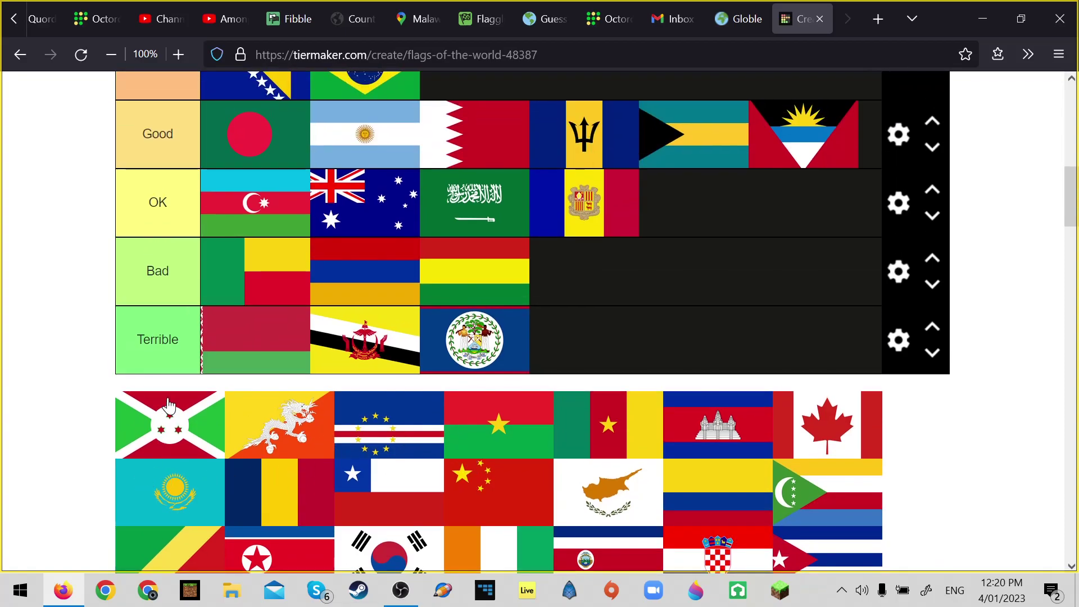
drag(189, 425, 760, 398)
scroll(805, 259, up, 3)
scroll(704, 469, down, 2)
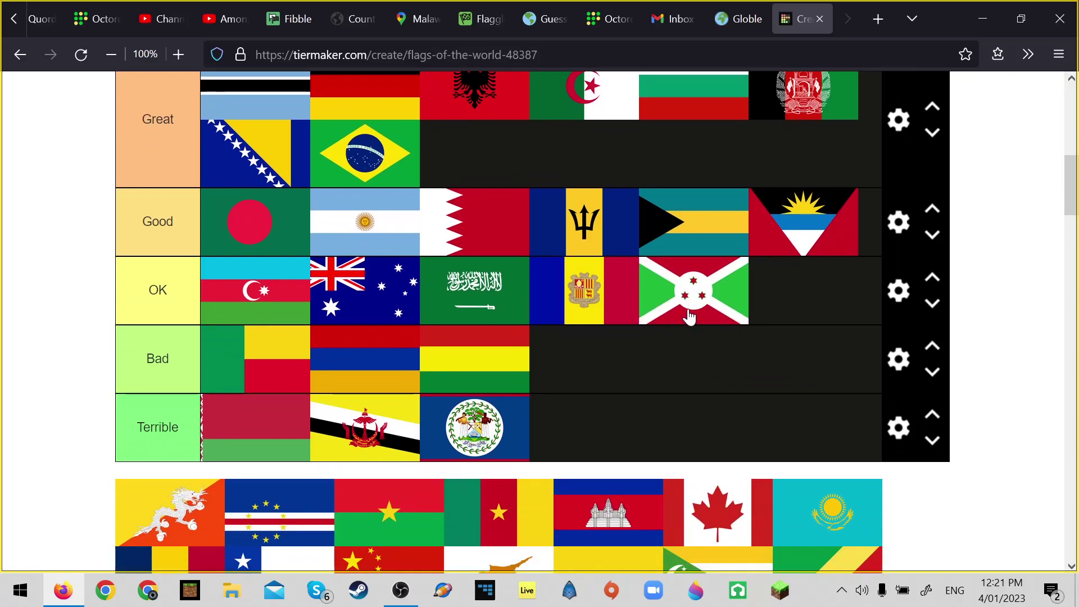
drag(687, 312, 543, 282)
scroll(574, 386, down, 3)
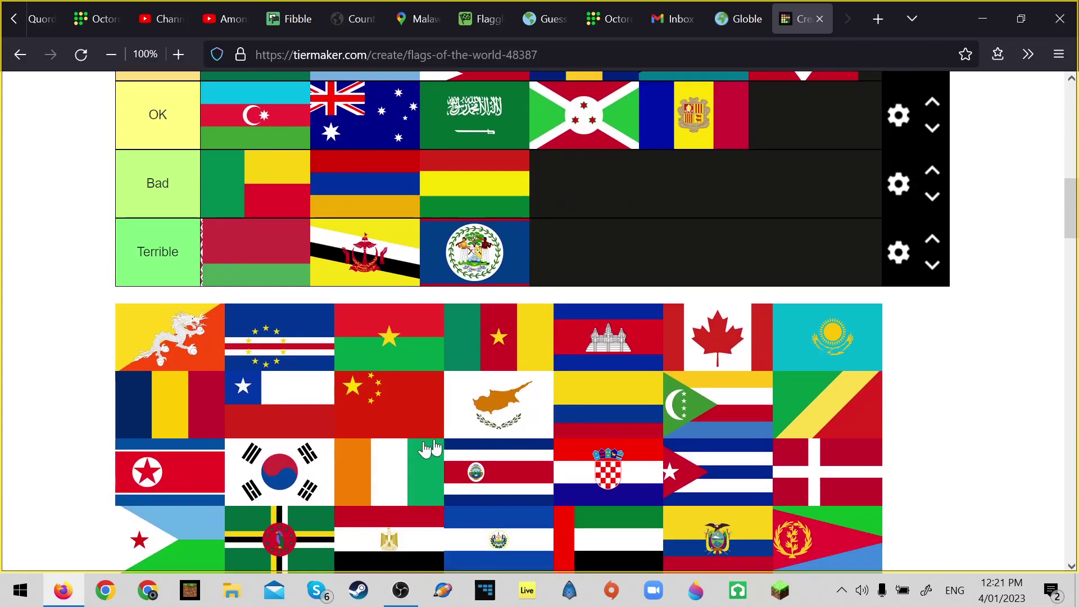
drag(133, 351, 710, 373)
scroll(697, 258, up, 2)
scroll(733, 339, up, 2)
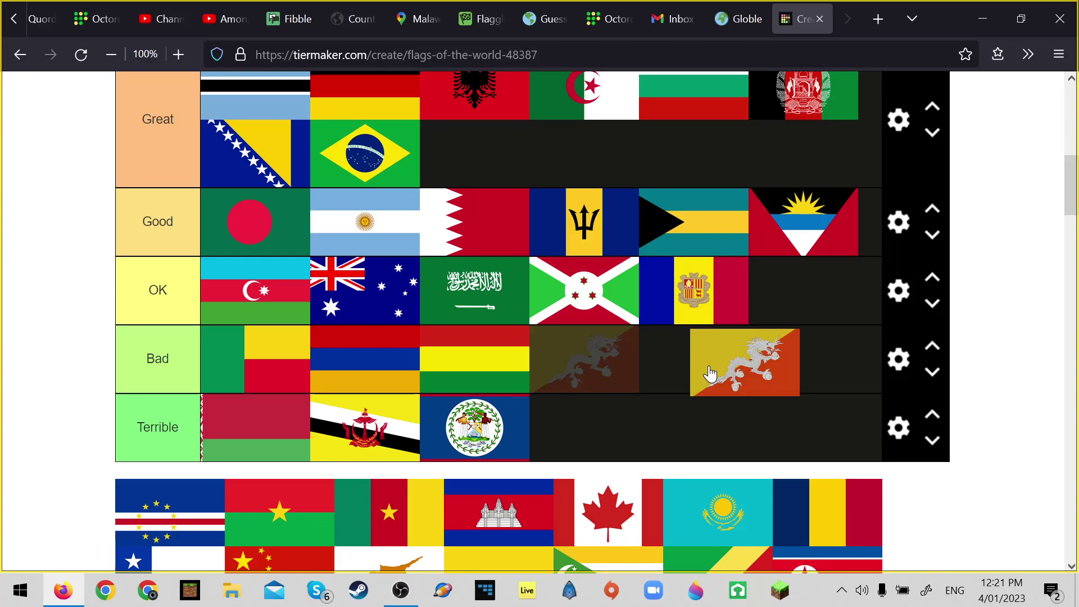
drag(710, 373, 423, 301)
scroll(568, 356, down, 3)
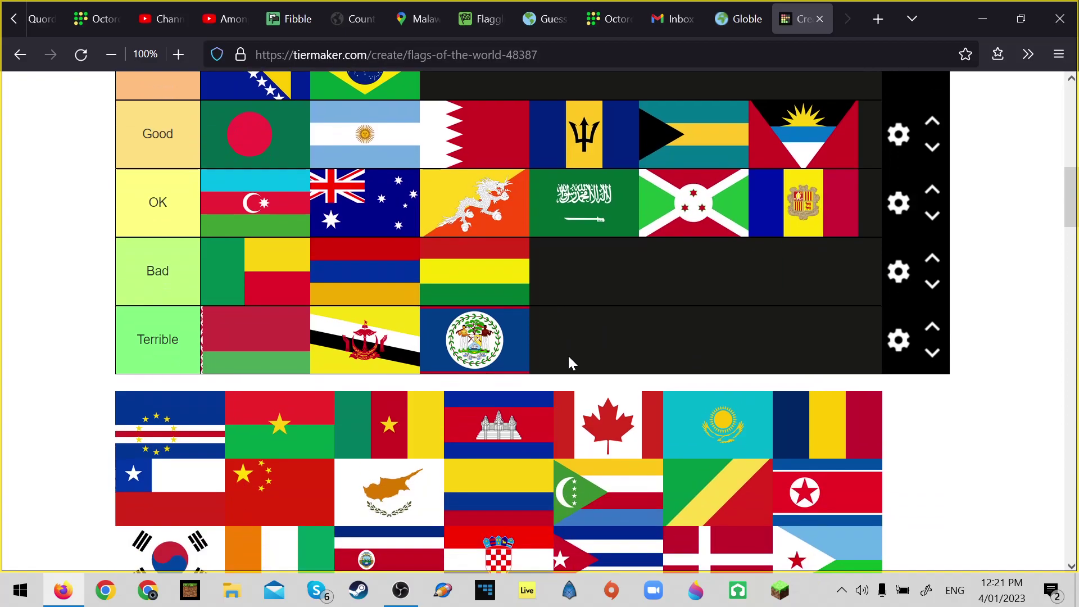
scroll(567, 354, up, 2)
scroll(568, 358, up, 1)
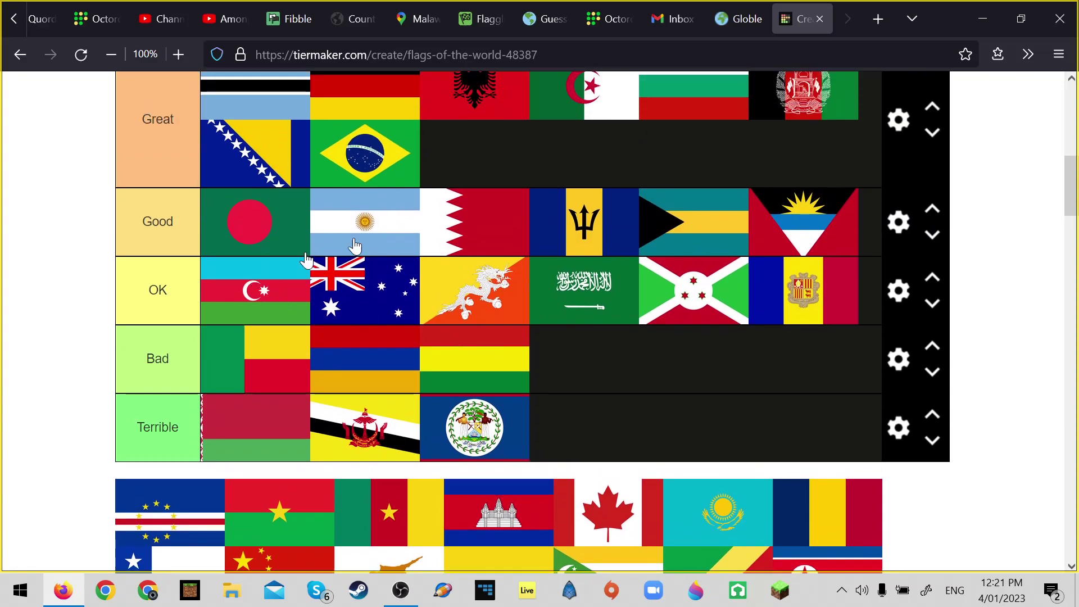
scroll(430, 268, up, 2)
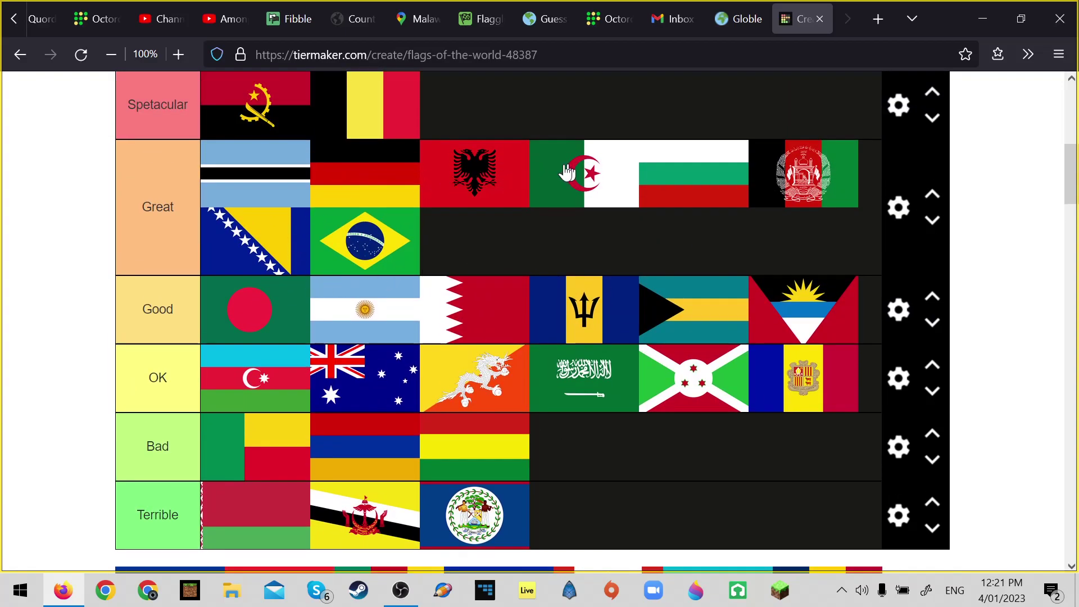
scroll(621, 205, up, 2)
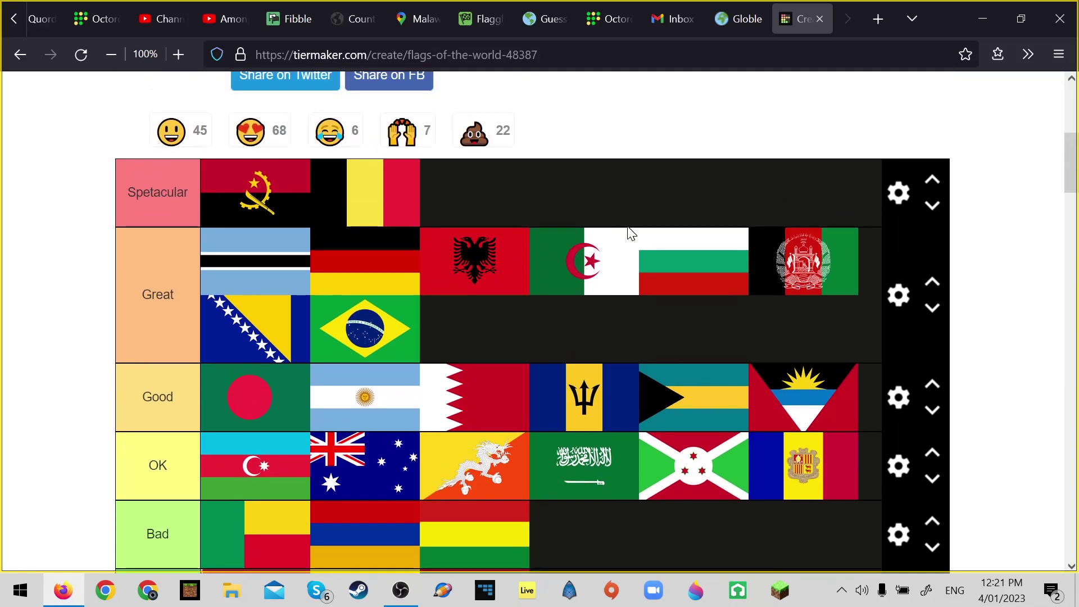
scroll(811, 251, down, 2)
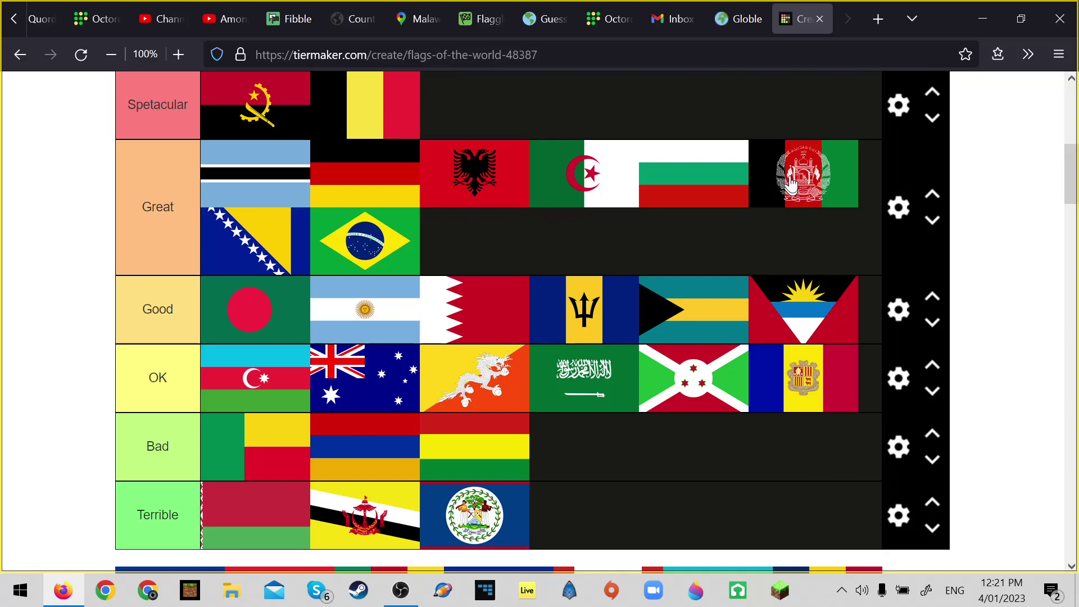
scroll(810, 190, down, 2)
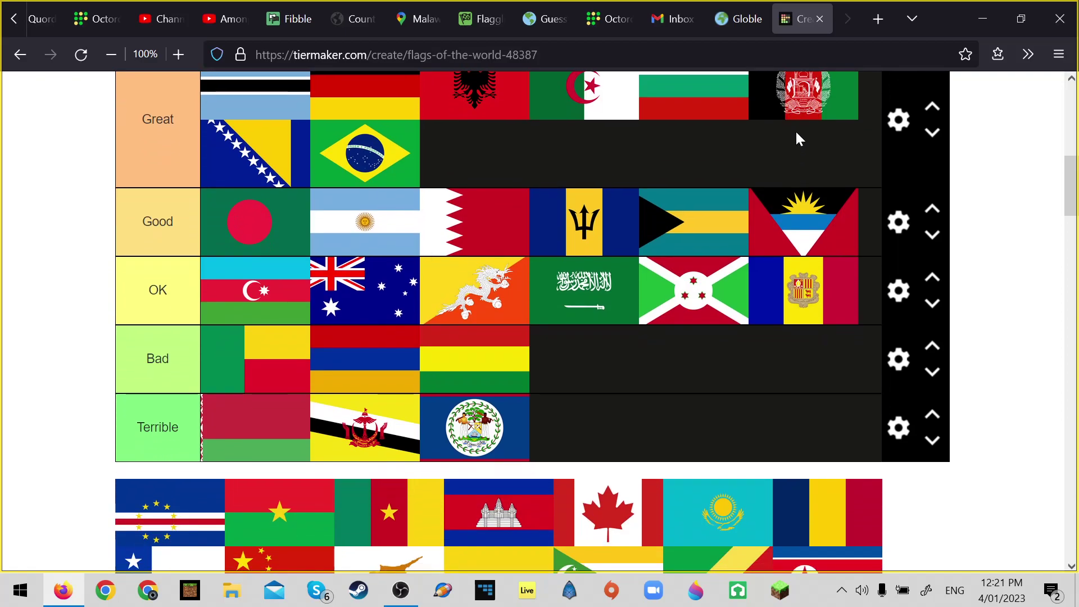
scroll(718, 218, up, 2)
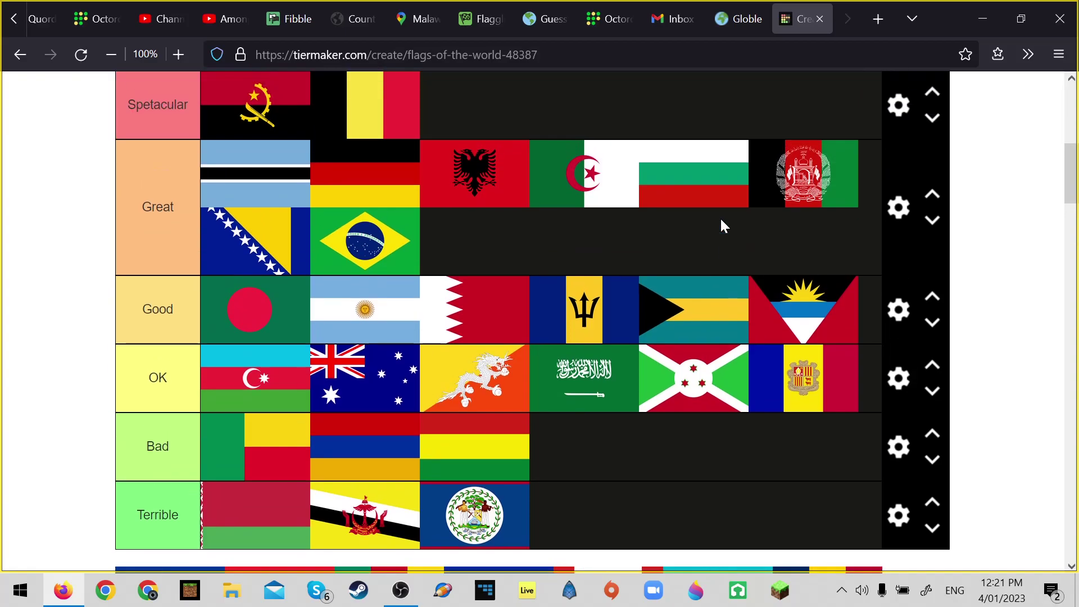
Step: Rank Cape Verde in the Bad tier
scroll(511, 355, down, 5)
scroll(511, 356, down, 3)
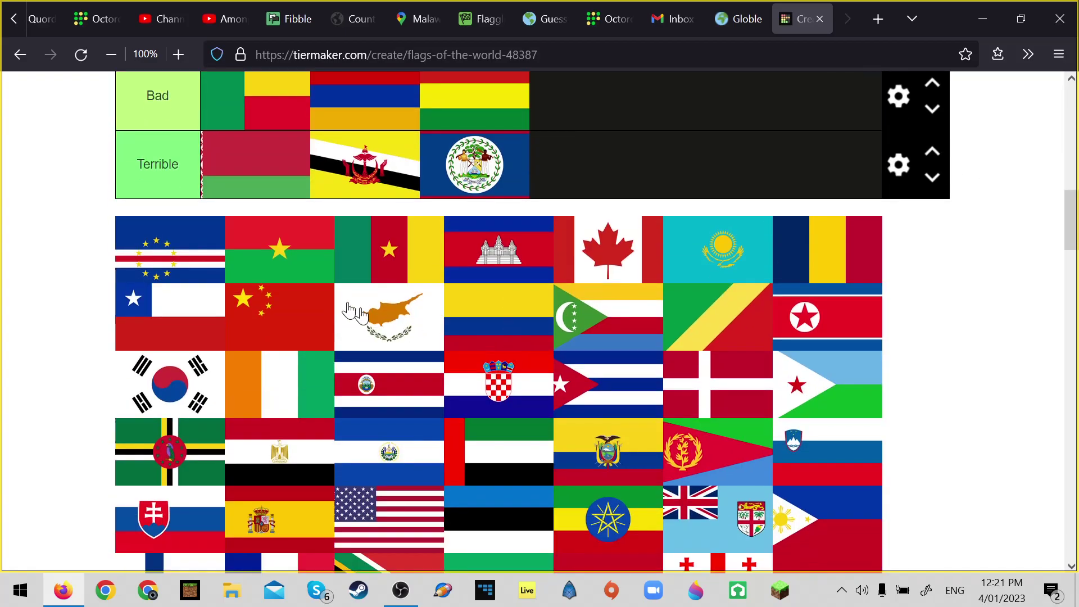
scroll(342, 308, up, 2)
drag(167, 347, 606, 246)
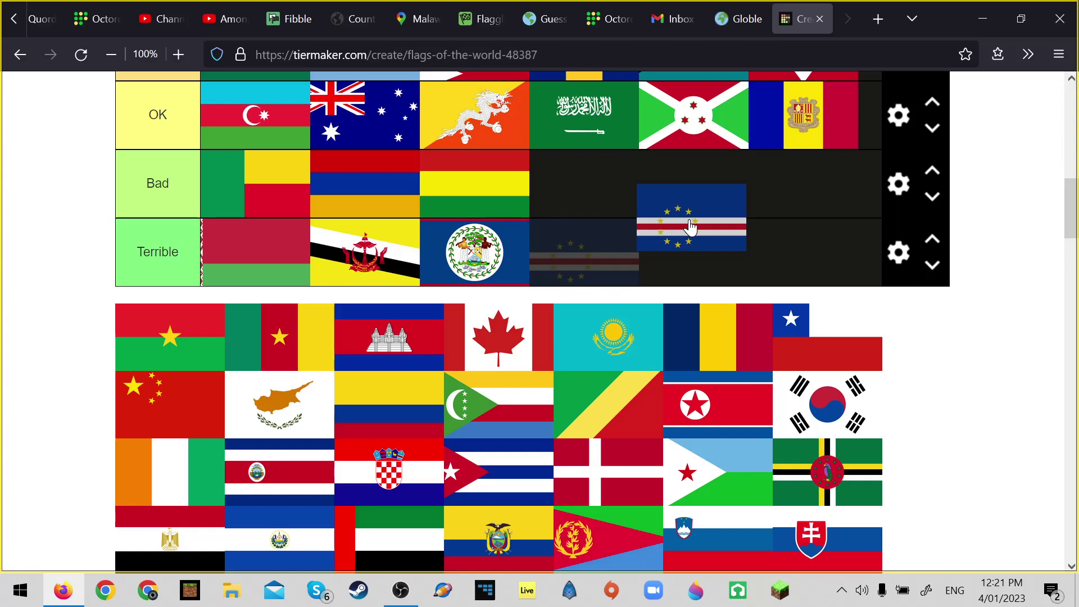
scroll(691, 227, up, 2)
drag(690, 227, 478, 290)
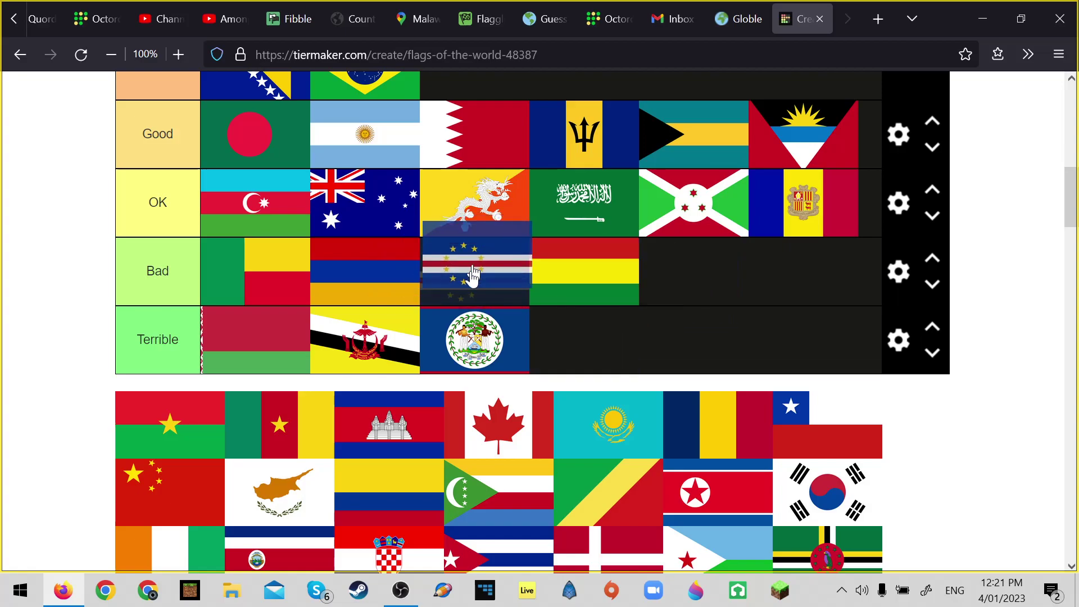
Step: Add Burkina Faso and Cameroon to the OK tier
scroll(506, 304, down, 2)
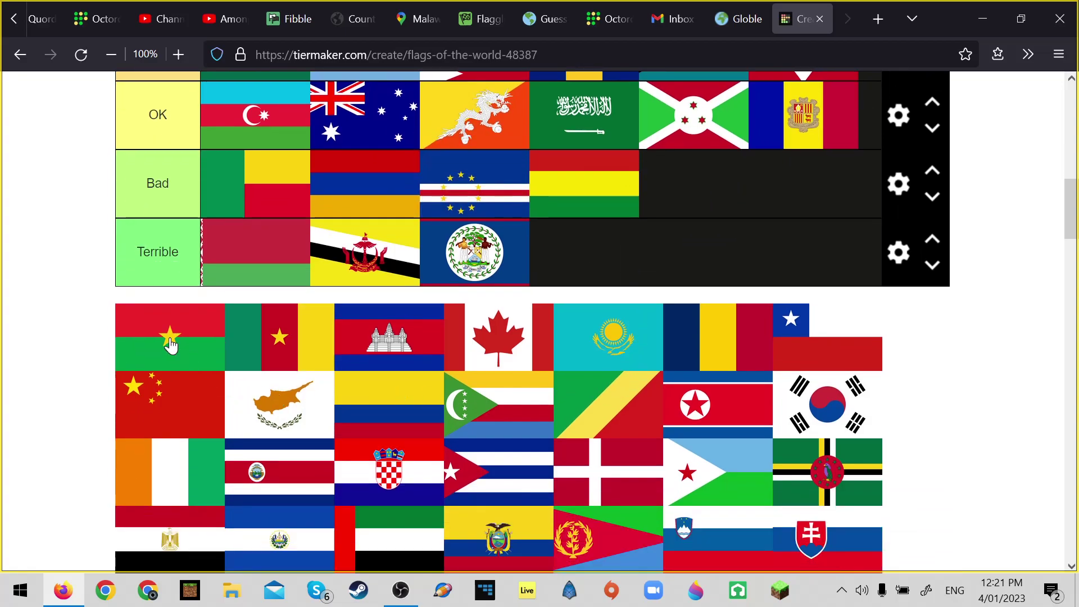
drag(171, 345, 416, 279)
scroll(696, 386, down, 4)
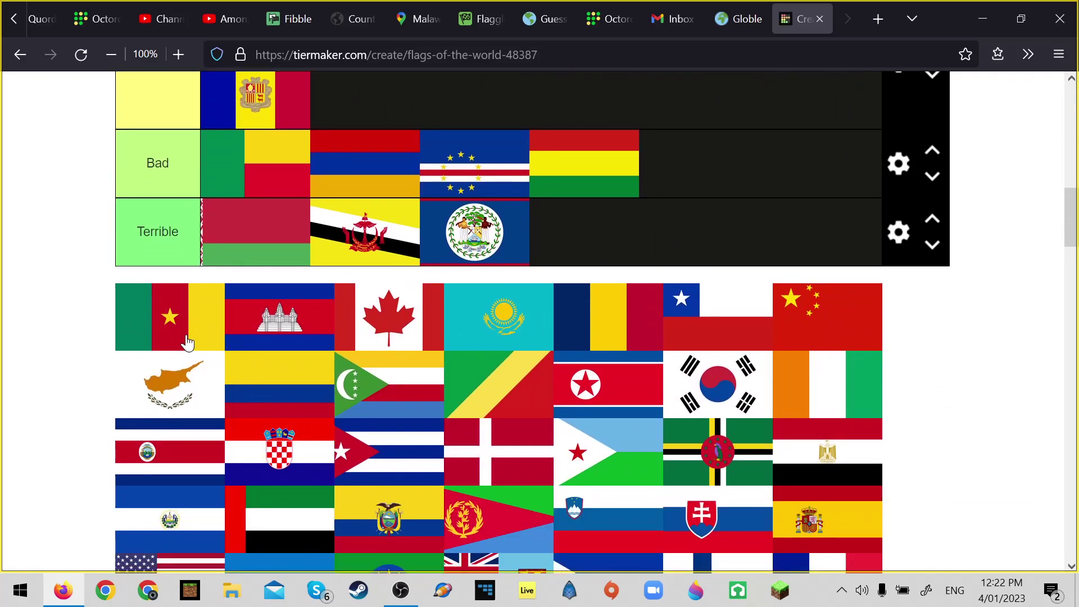
drag(187, 342, 532, 293)
scroll(793, 250, up, 1)
scroll(792, 255, up, 1)
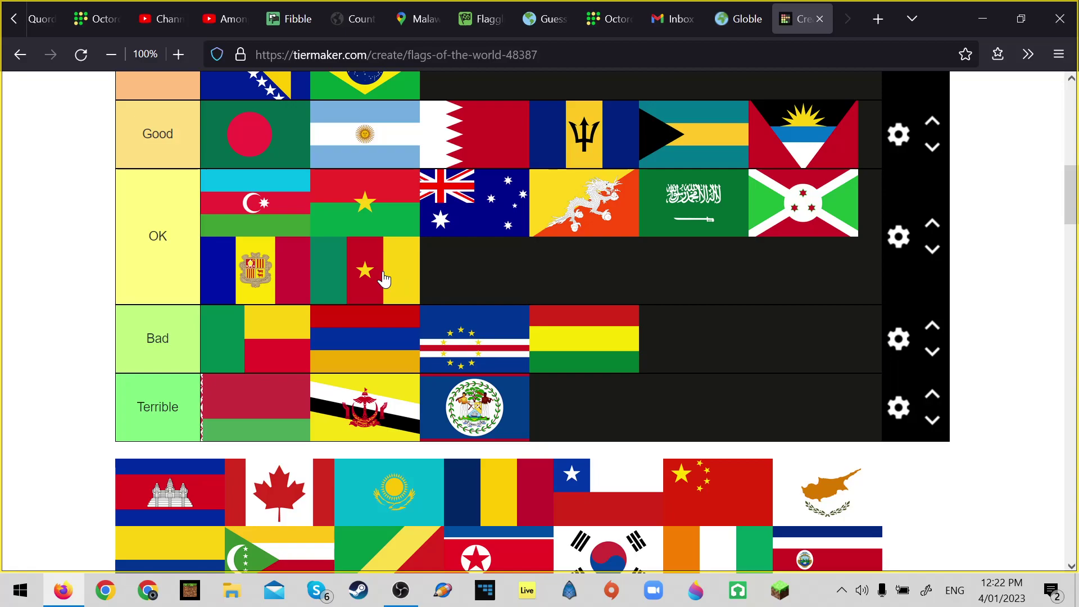
drag(384, 280, 807, 209)
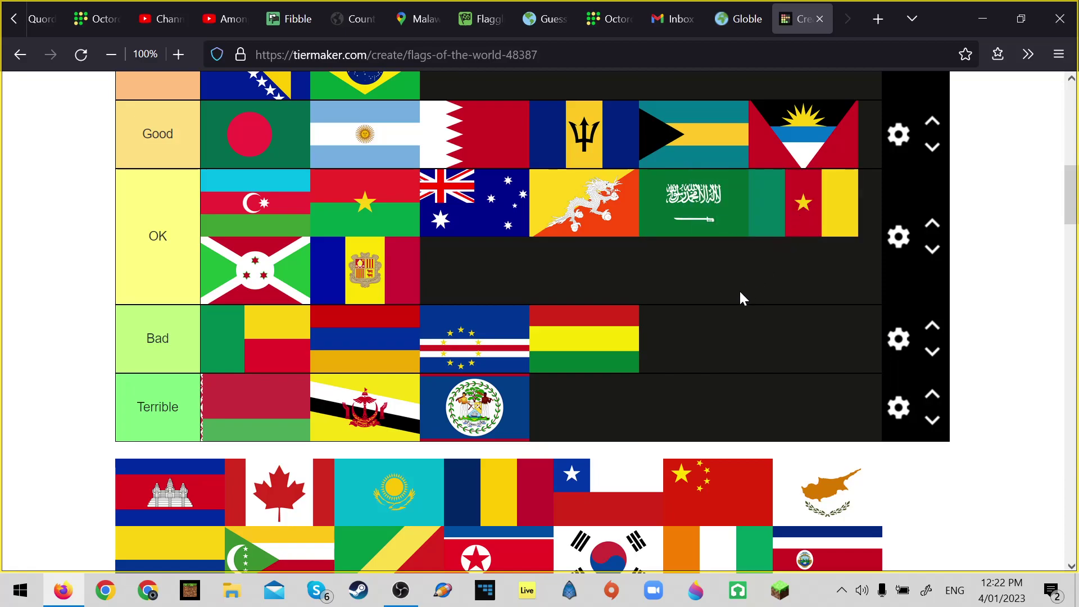
Step: Place Cambodia in the Good tier
scroll(740, 294, down, 5)
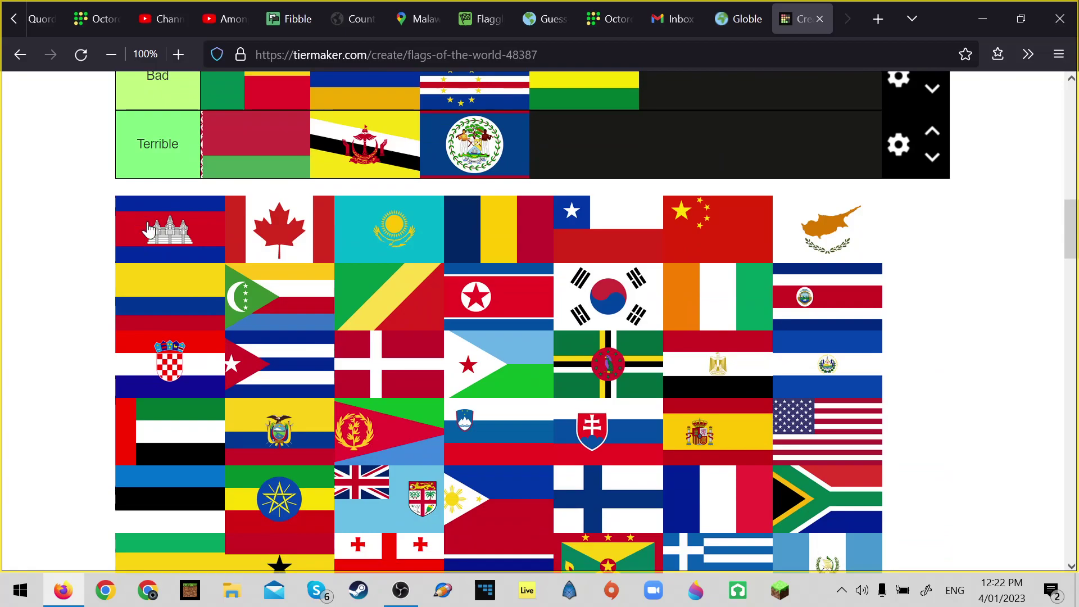
drag(150, 229, 458, 228)
scroll(775, 251, up, 6)
Step: Move the Canada and Kazakhstan flags into the Spectacular tier
scroll(205, 480, down, 5)
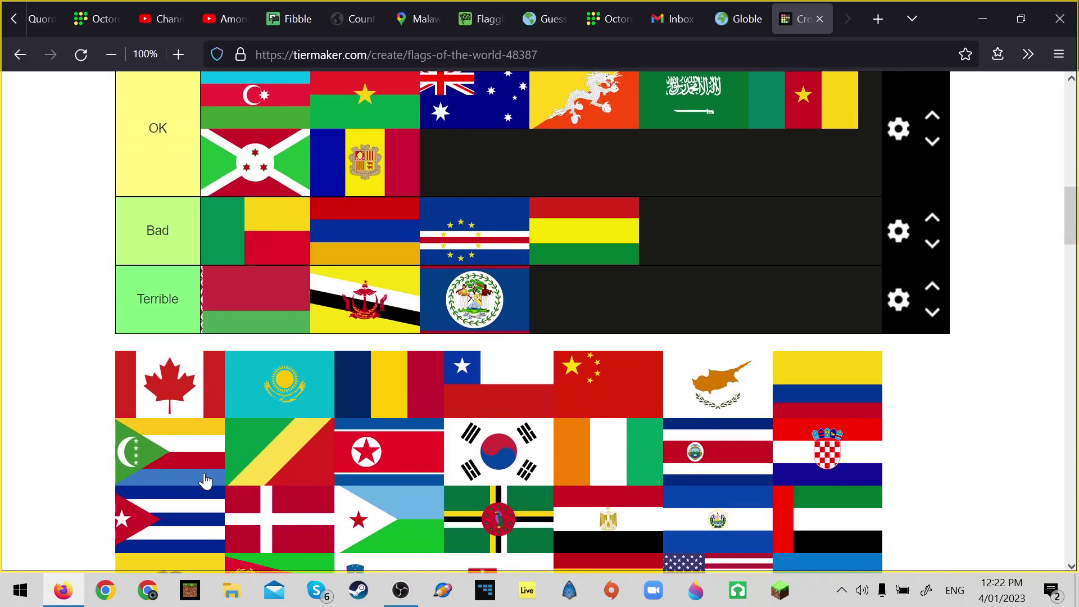
drag(172, 384, 517, 236)
scroll(348, 180, up, 6)
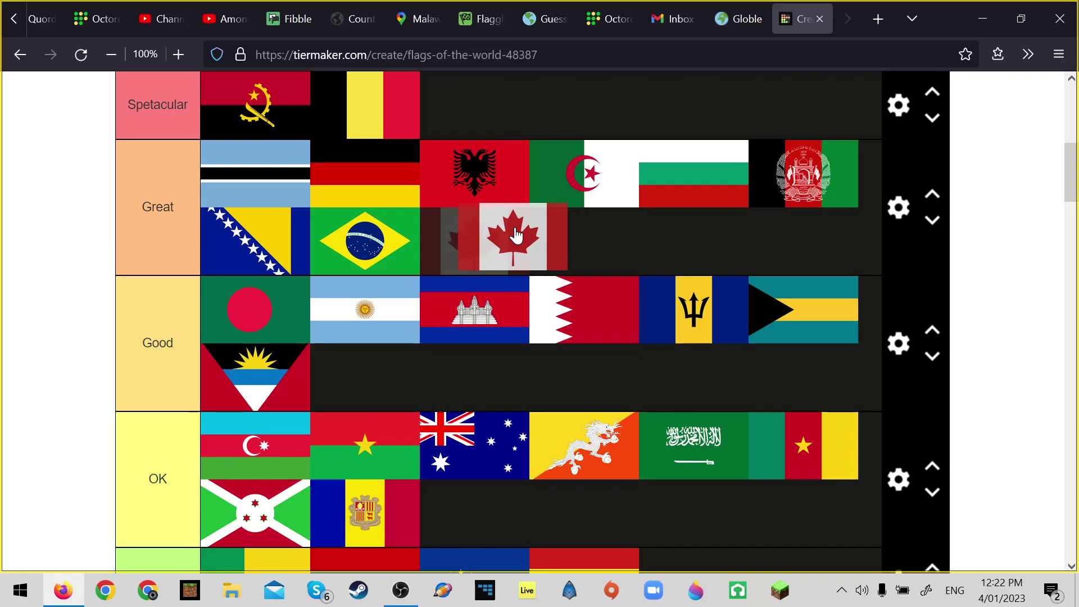
drag(517, 236, 483, 271)
scroll(505, 163, up, 3)
scroll(449, 309, down, 10)
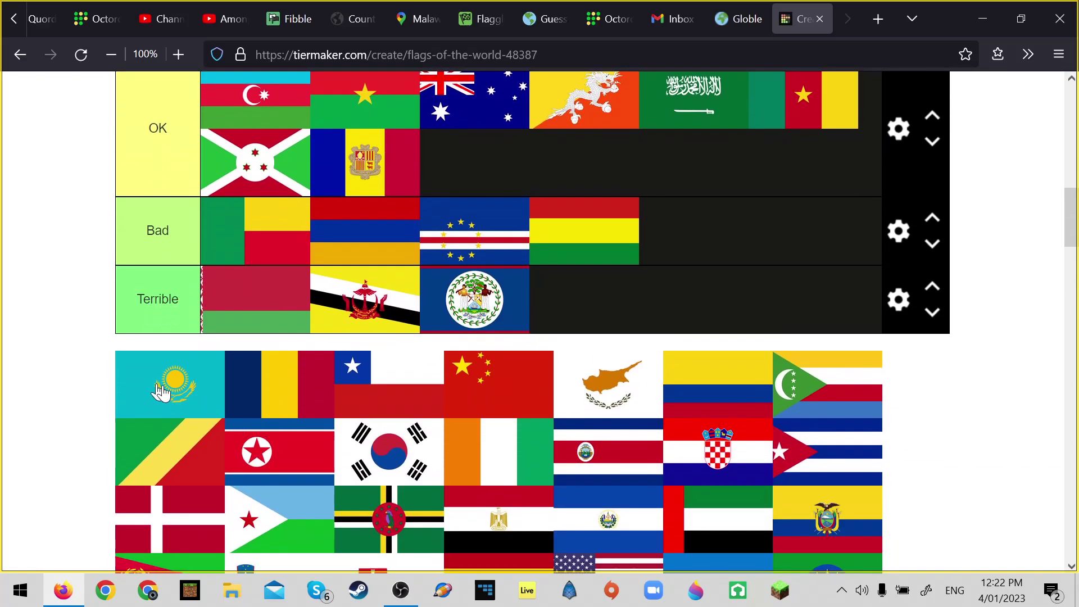
mouse_move(183, 399)
mouse_down()
mouse_move(216, 374)
mouse_move(195, 397)
mouse_up()
scroll(633, 145, up, 10)
drag(143, 407, 394, 282)
drag(460, 400, 506, 276)
Step: Rank the Chad flag in the Good tier
scroll(230, 398, down, 8)
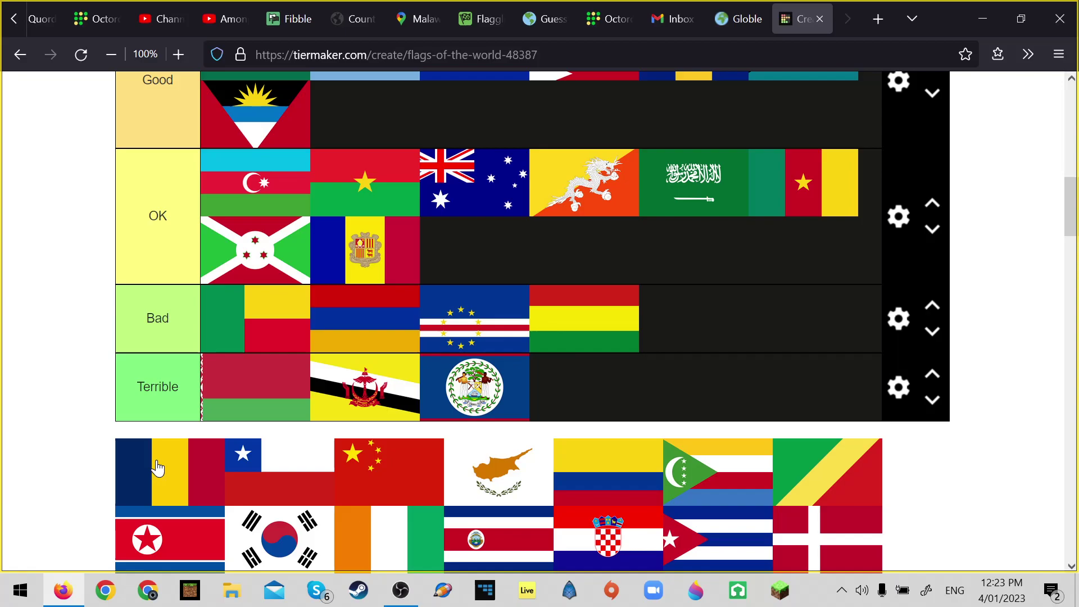
drag(157, 468, 745, 319)
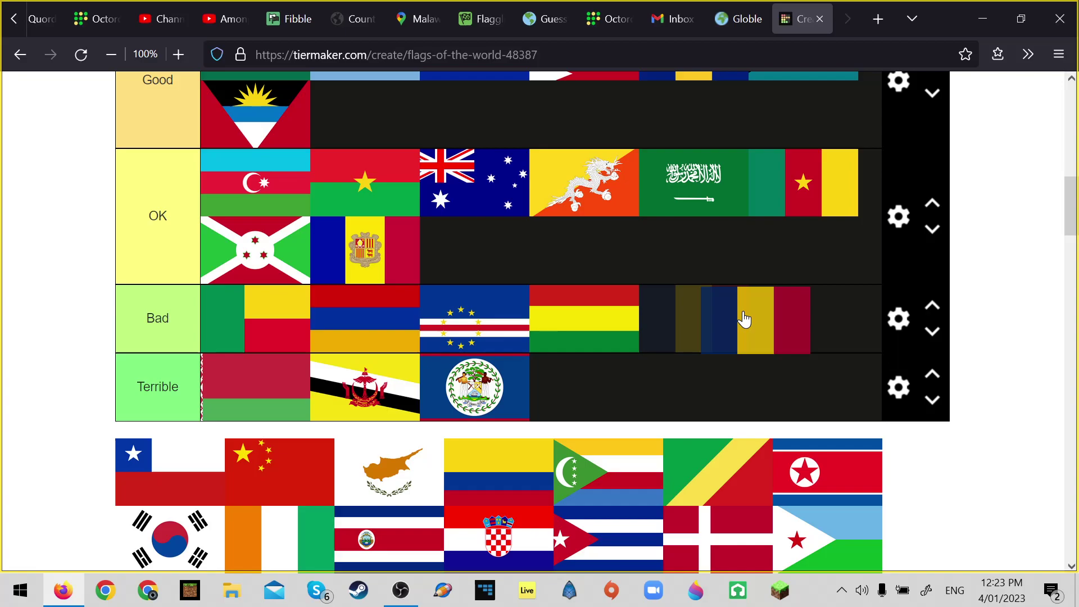
scroll(744, 318, up, 2)
drag(745, 319, 371, 298)
scroll(723, 404, up, 1)
scroll(723, 404, up, 1)
scroll(604, 354, down, 5)
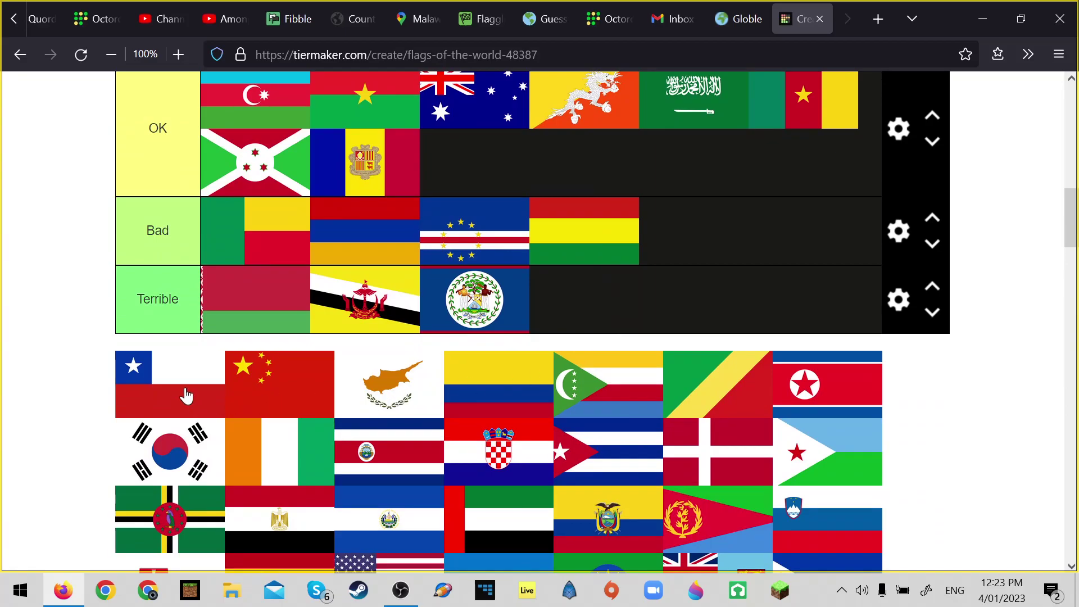
scroll(187, 395, up, 2)
scroll(187, 395, down, 2)
Step: Place the Chile and China flags in the Great tier
drag(190, 393, 213, 384)
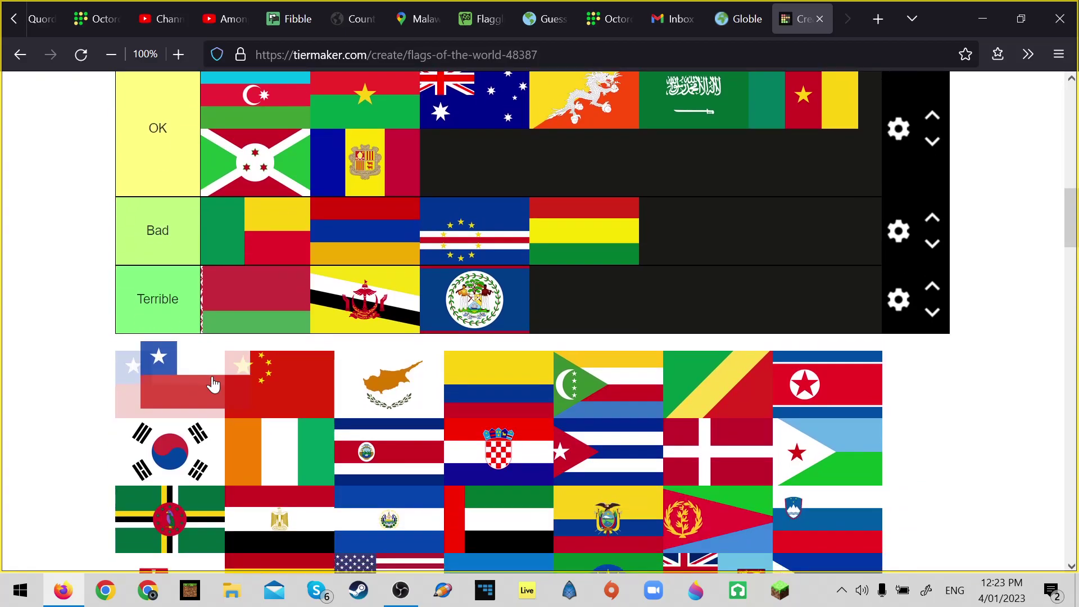
drag(213, 384, 531, 329)
scroll(578, 200, up, 6)
scroll(556, 250, up, 2)
scroll(176, 381, down, 8)
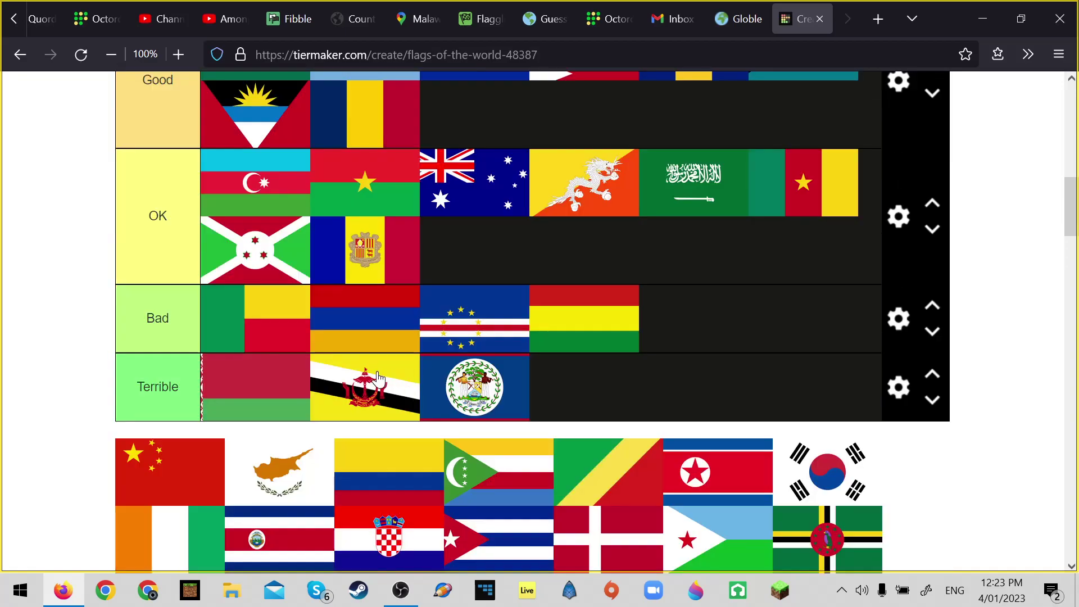
drag(173, 395, 373, 276)
scroll(474, 261, up, 8)
Step: Reorder Spectacular to read Belgium, Canada, Kazakhstan, Angola
scroll(436, 298, down, 7)
scroll(436, 298, up, 7)
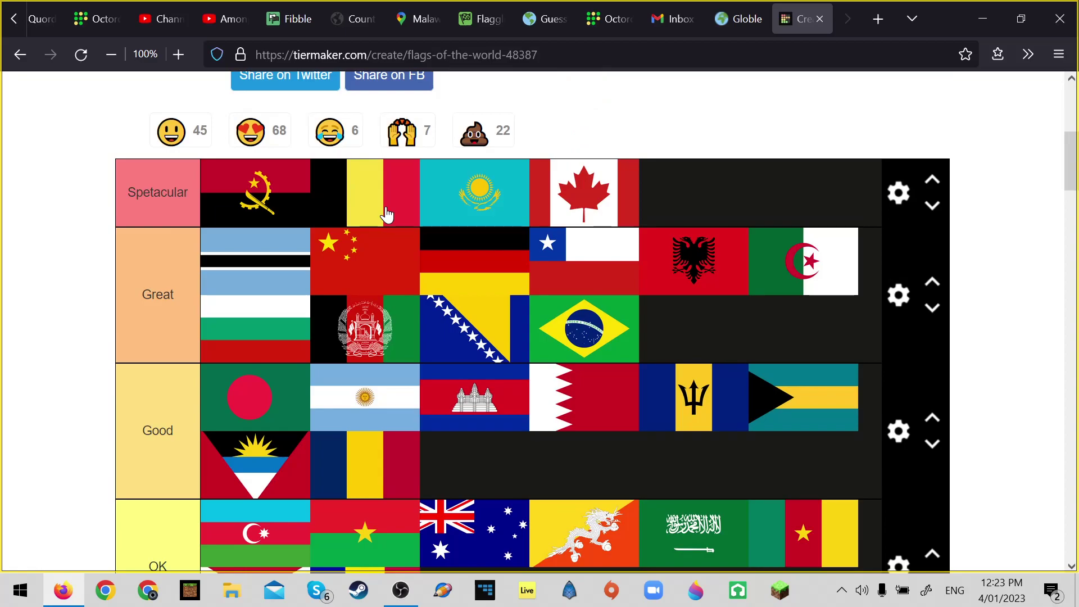
drag(345, 191, 283, 209)
drag(491, 200, 359, 204)
drag(554, 201, 459, 194)
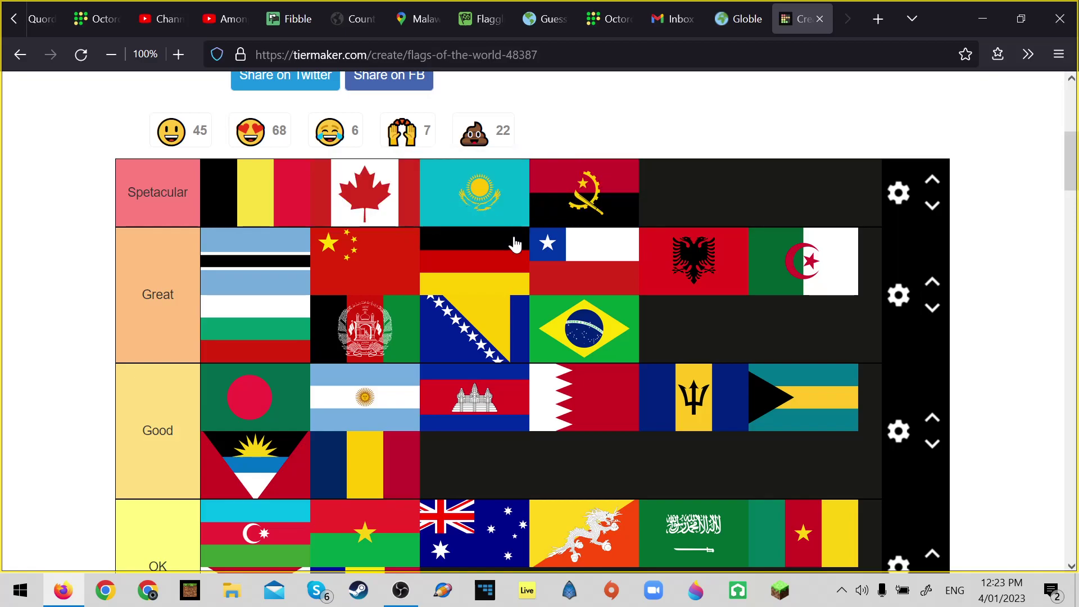
Step: Put the Cyprus flag in Good, between Bahrain and Barbados
scroll(240, 201, down, 10)
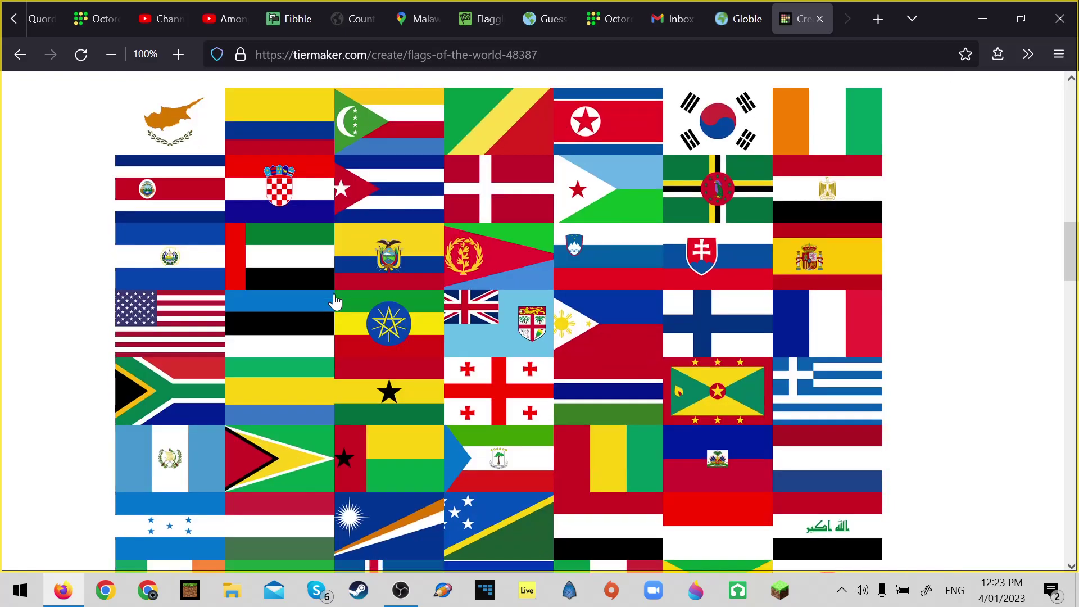
scroll(181, 290, up, 3)
drag(159, 315, 708, 289)
scroll(702, 229, up, 2)
scroll(736, 248, up, 4)
Step: Move the Colombia flag into the Great tier beside China
scroll(196, 326, down, 6)
drag(198, 318, 771, 369)
scroll(696, 209, up, 3)
scroll(776, 349, up, 2)
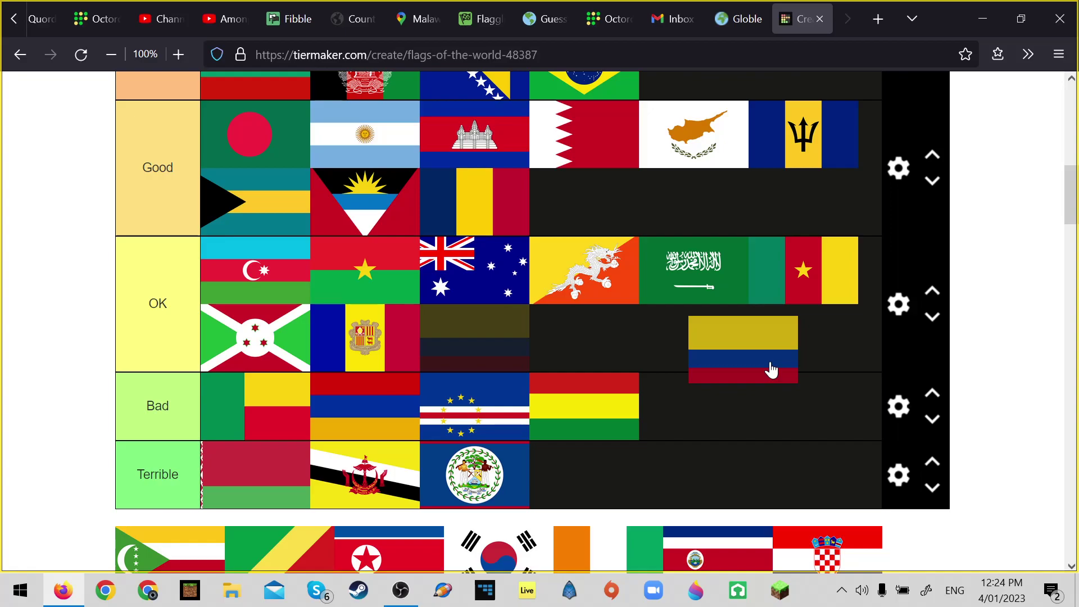
drag(771, 369, 498, 275)
scroll(749, 200, up, 6)
Step: Place the Comoros flag second in the Terrible tier
scroll(511, 475, down, 7)
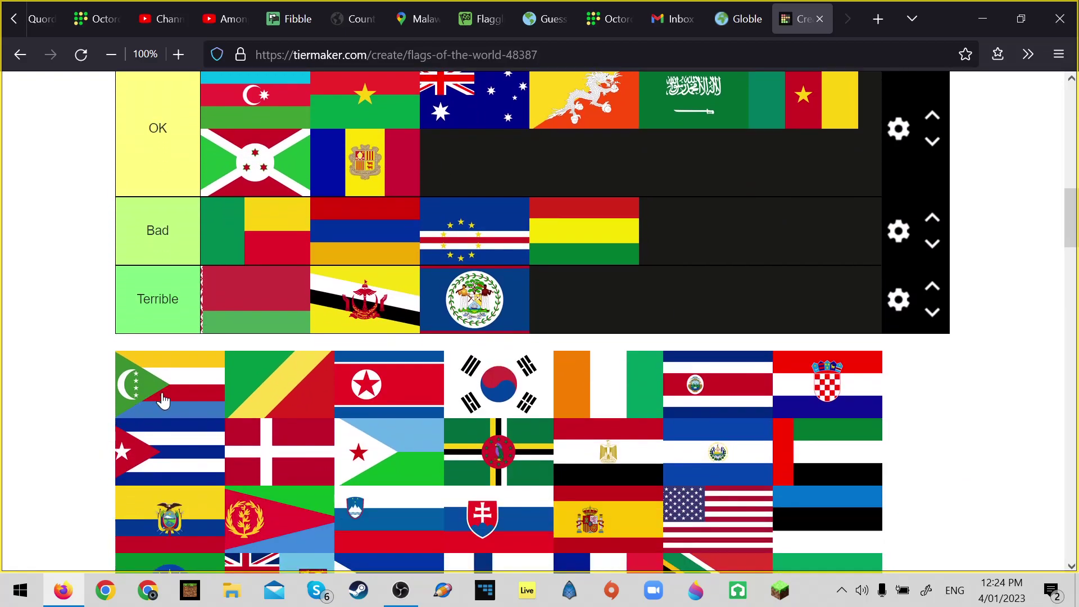
drag(163, 400, 700, 250)
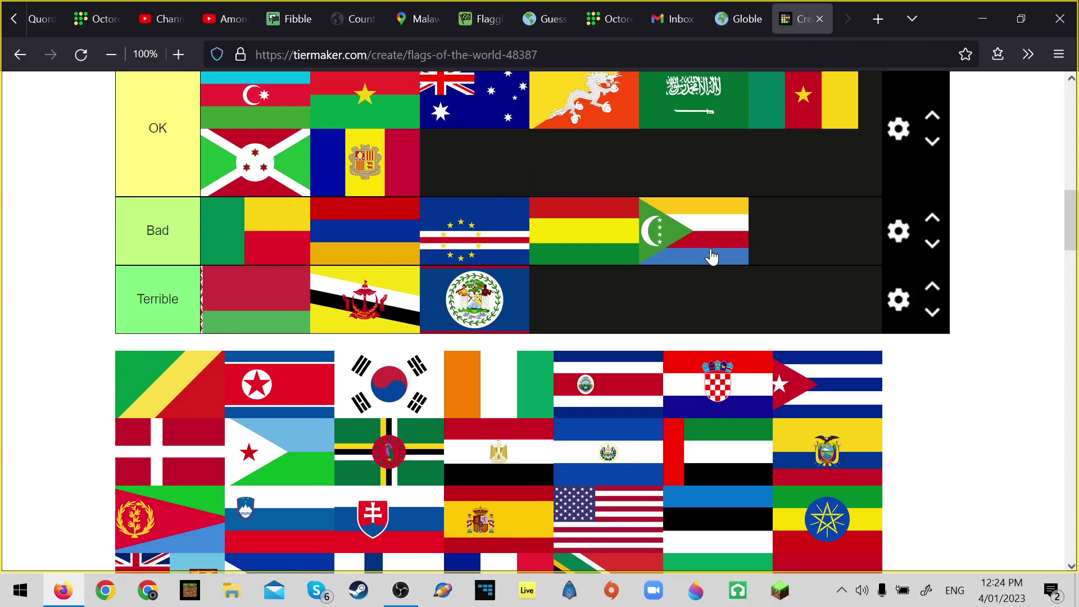
drag(711, 252, 382, 324)
Step: Drop the Congo flag into the Good tier
scroll(650, 426, down, 1)
scroll(650, 426, down, 2)
scroll(549, 446, up, 2)
scroll(441, 457, down, 2)
scroll(183, 241, up, 1)
drag(183, 241, 687, 325)
scroll(843, 192, up, 2)
scroll(764, 339, up, 3)
scroll(648, 309, up, 3)
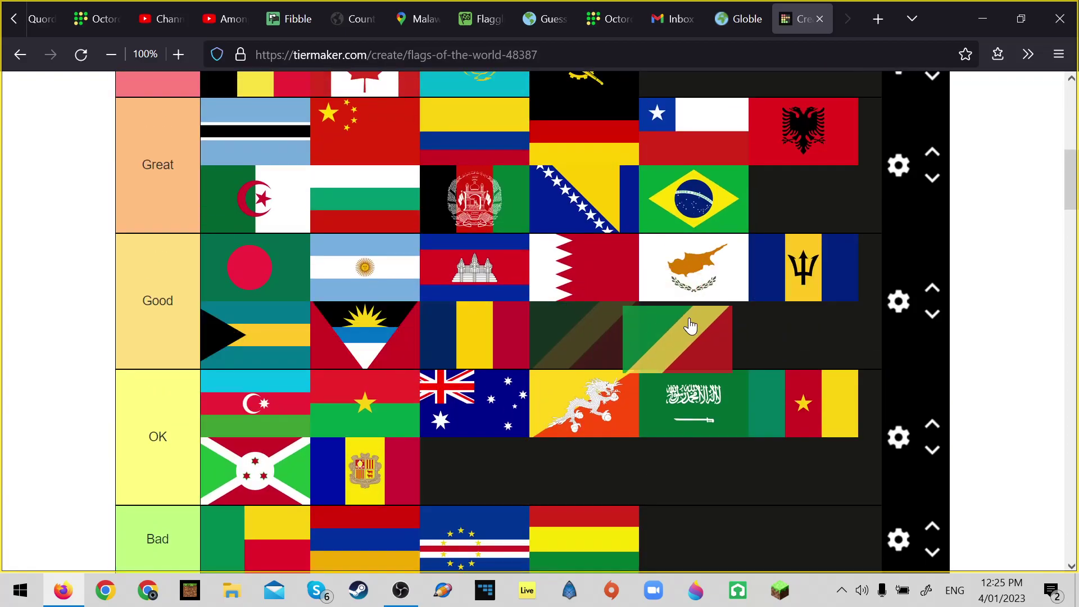
drag(690, 326, 810, 123)
Step: Place the North Korea flag in the OK tier
scroll(414, 442, down, 6)
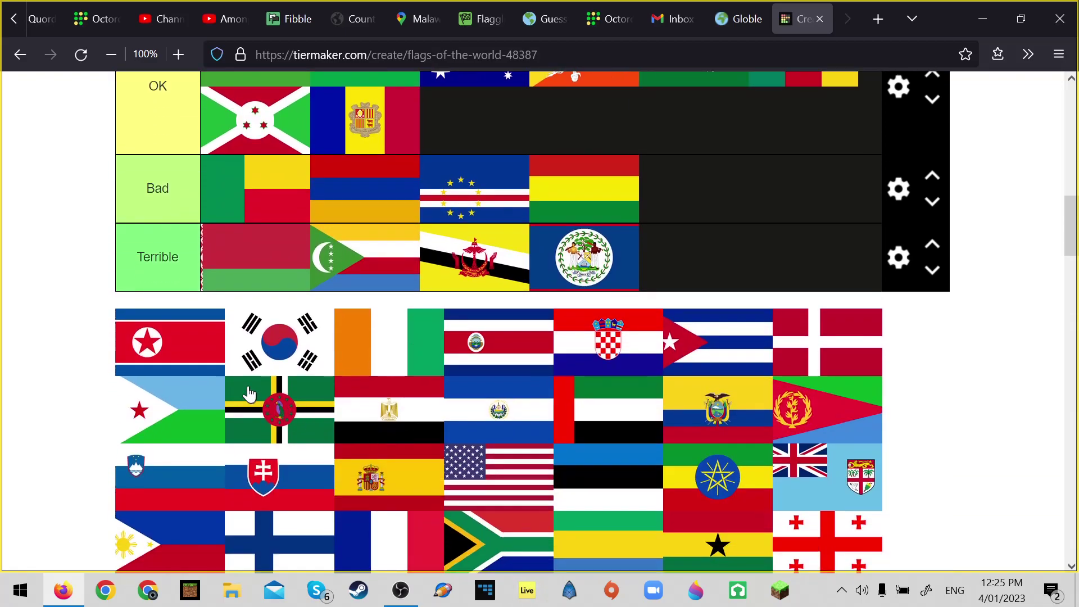
drag(179, 366, 727, 316)
scroll(776, 236, up, 2)
scroll(771, 258, up, 2)
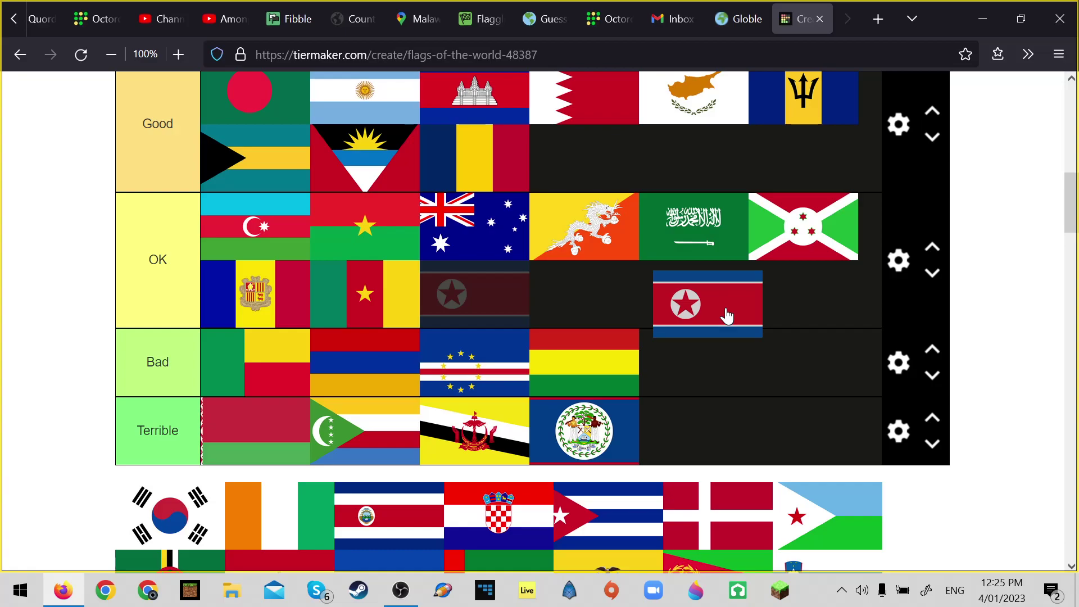
drag(727, 316, 834, 203)
Step: Move Cameroon ahead of Burundi
scroll(321, 370, down, 3)
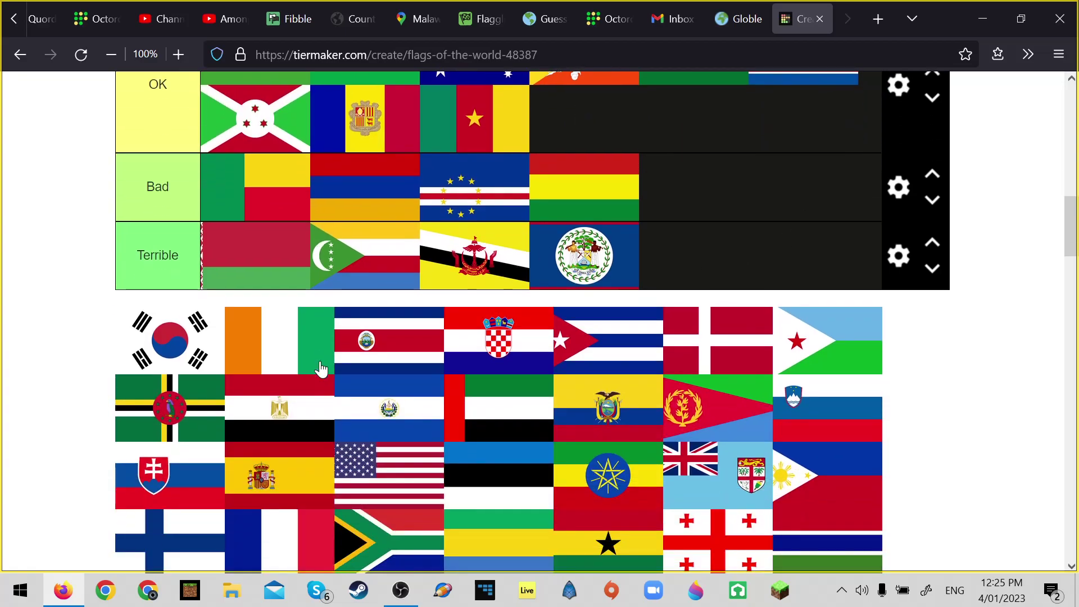
scroll(321, 369, up, 2)
drag(463, 218, 277, 225)
Step: Put the South Korea flag first in the Spectacular tier
scroll(843, 466, down, 1)
scroll(843, 465, down, 3)
drag(178, 254, 214, 233)
scroll(846, 295, up, 8)
scroll(744, 362, up, 3)
scroll(585, 467, down, 8)
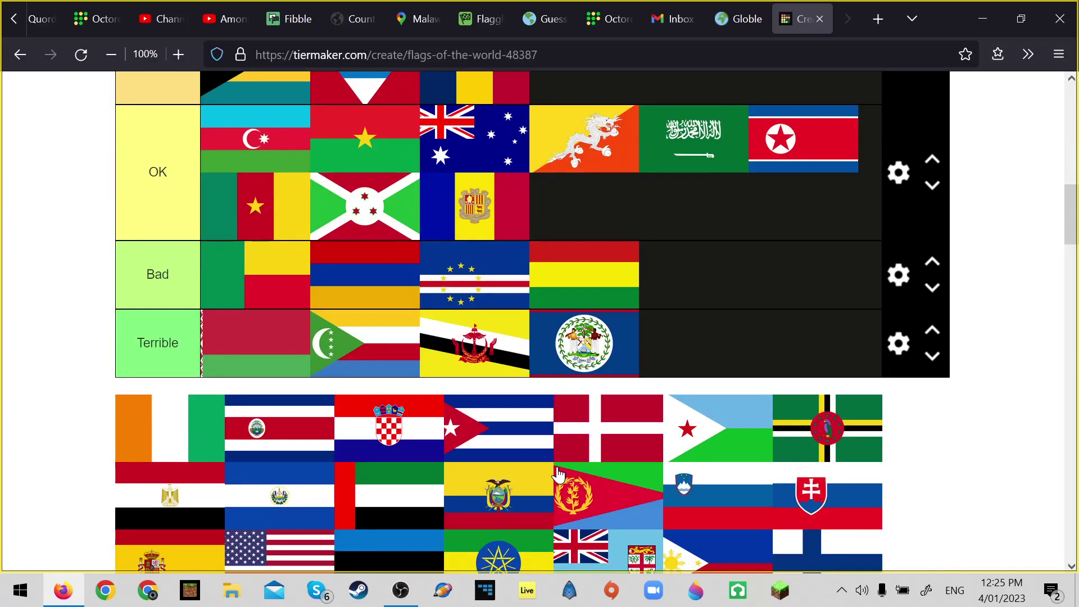
scroll(236, 261, up, 8)
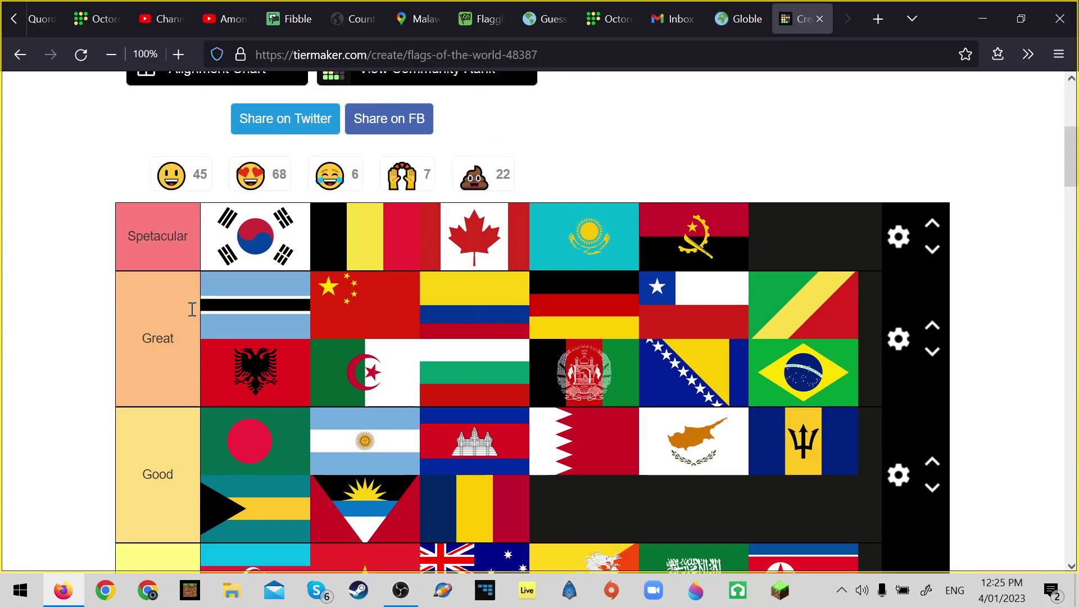
Step: Rank the Côte d'Ivoire flag in the Good tier
scroll(160, 360, down, 10)
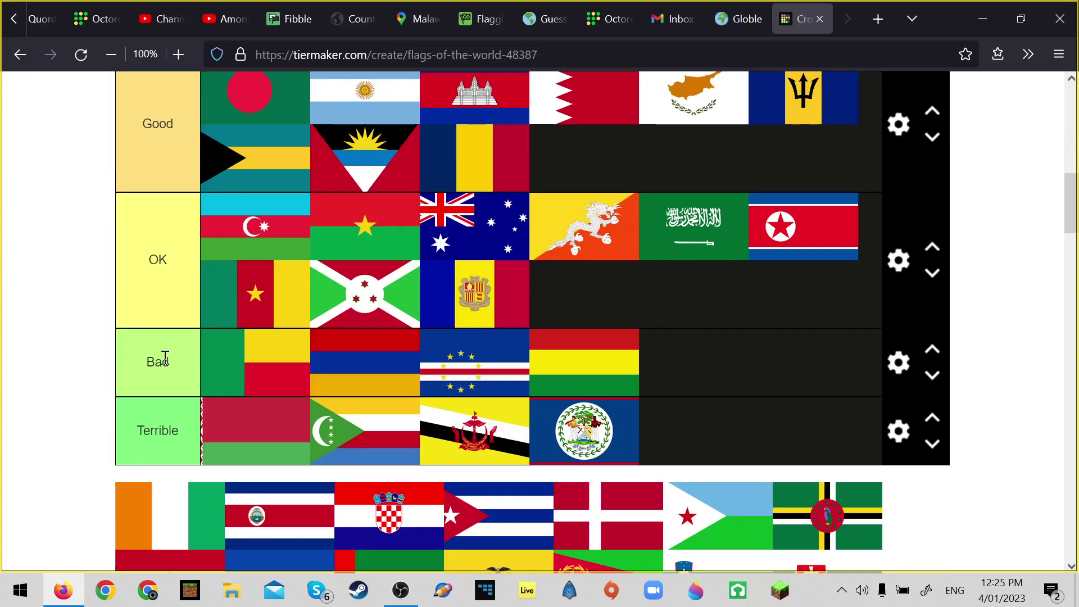
drag(155, 273, 175, 265)
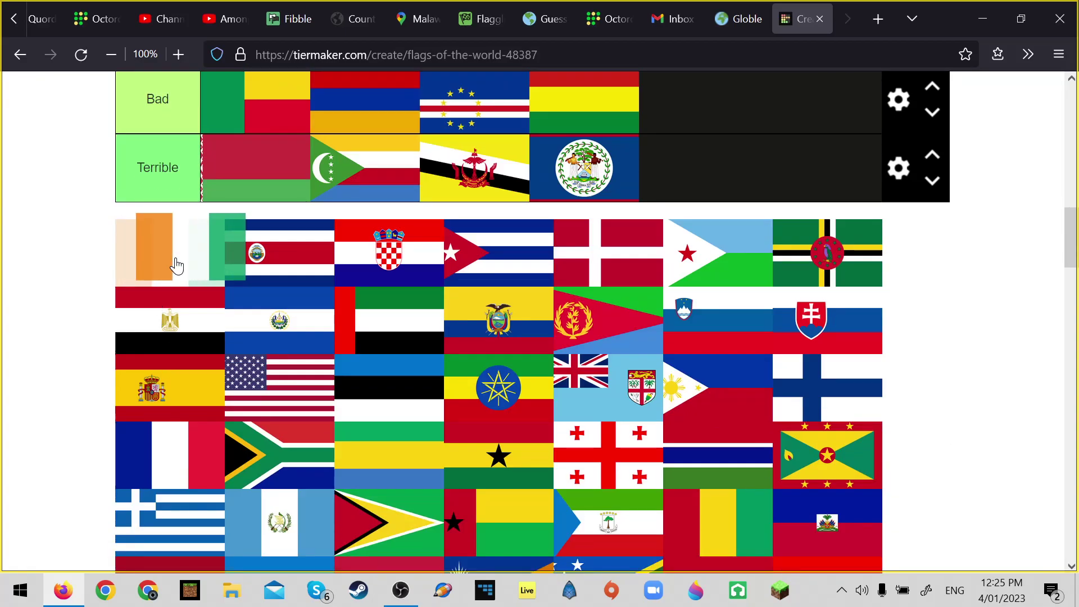
scroll(121, 258, up, 10)
drag(175, 265, 93, 251)
scroll(87, 249, down, 4)
scroll(96, 250, down, 5)
scroll(153, 191, up, 5)
drag(176, 346, 633, 245)
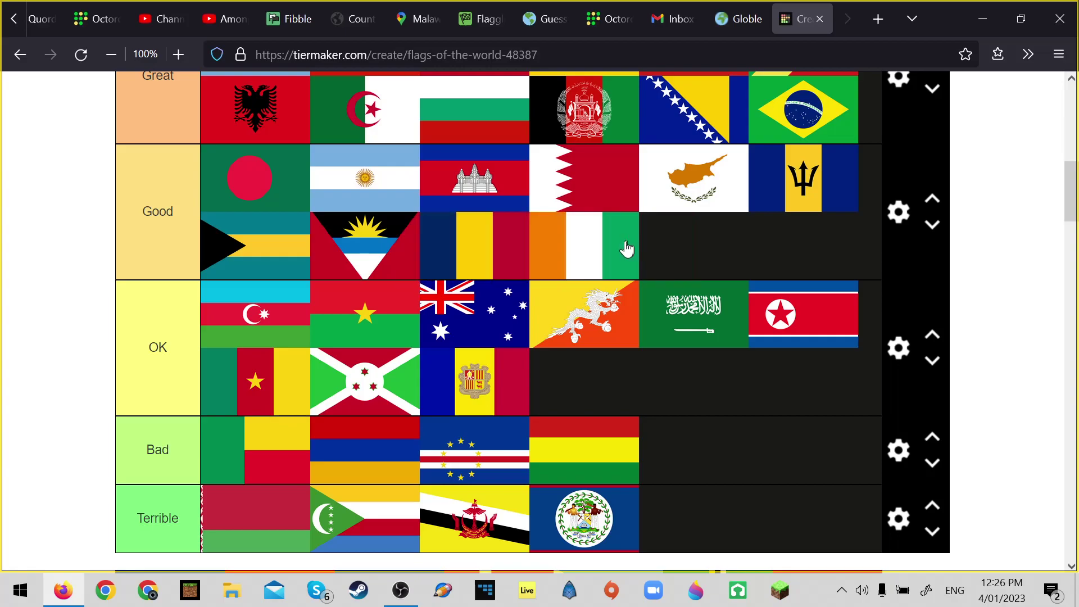
Step: Rank the Costa Rica flag in the Good tier
scroll(281, 368, down, 5)
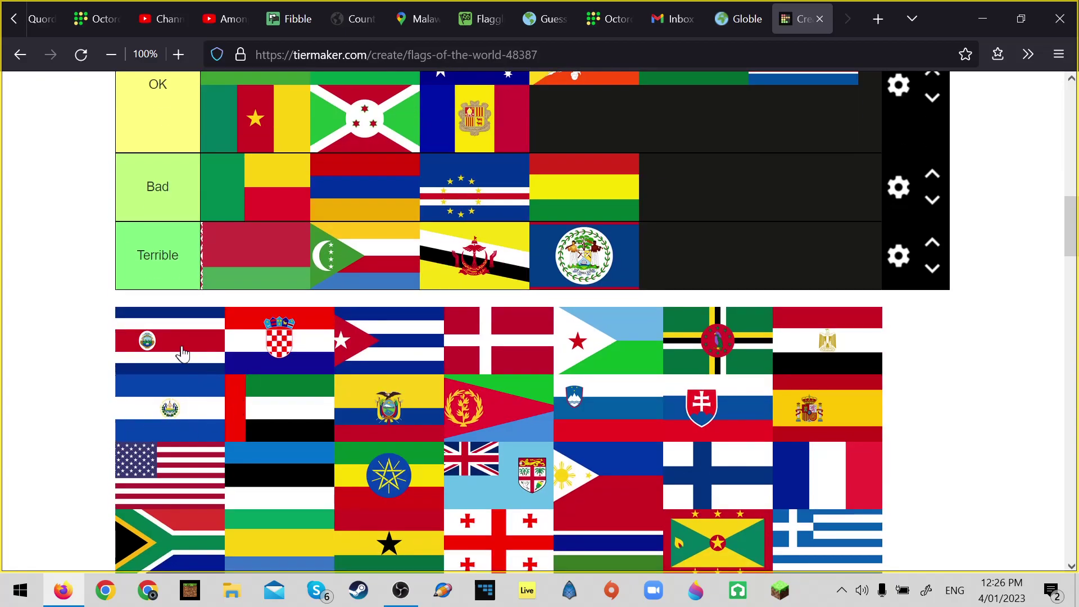
drag(186, 360, 209, 353)
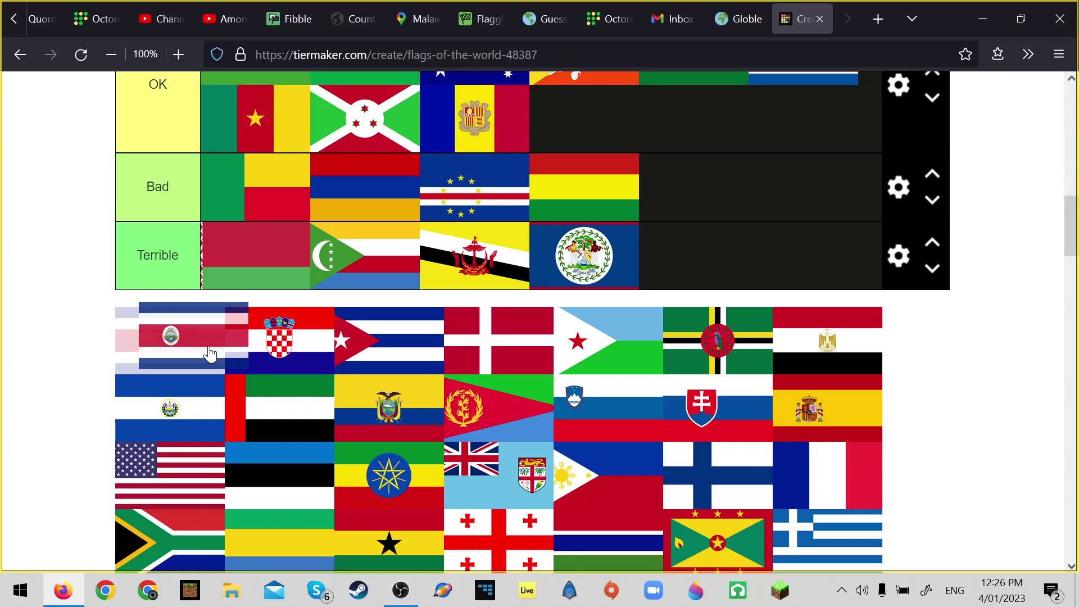
drag(209, 353, 497, 440)
scroll(715, 232, up, 8)
Step: Add the Croatia flag to the end of the Spectacular tier
scroll(192, 362, down, 7)
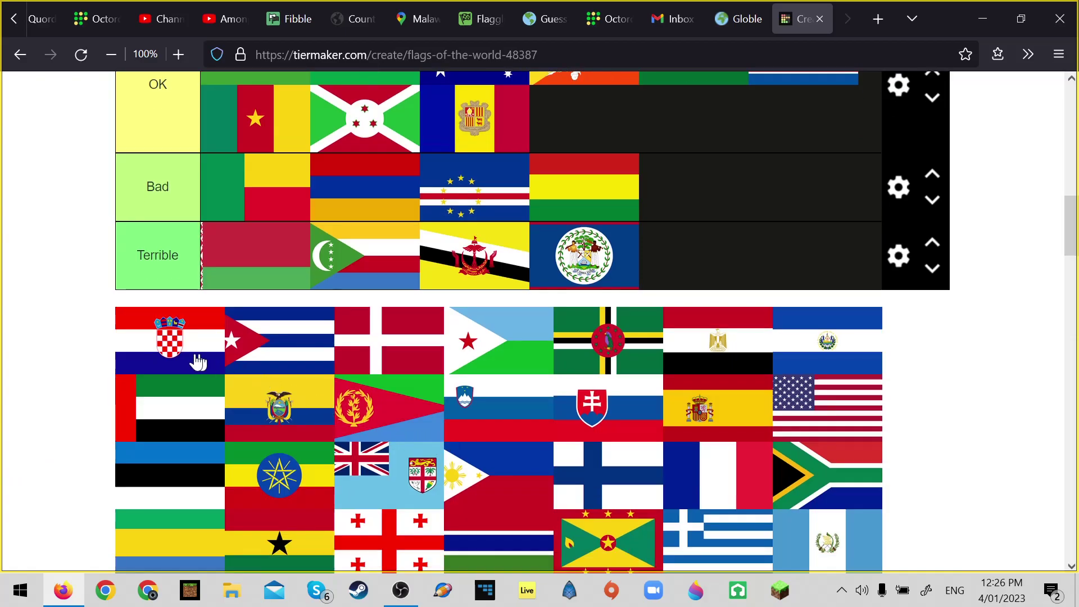
drag(193, 361, 748, 342)
scroll(894, 305, up, 6)
scroll(728, 492, up, 5)
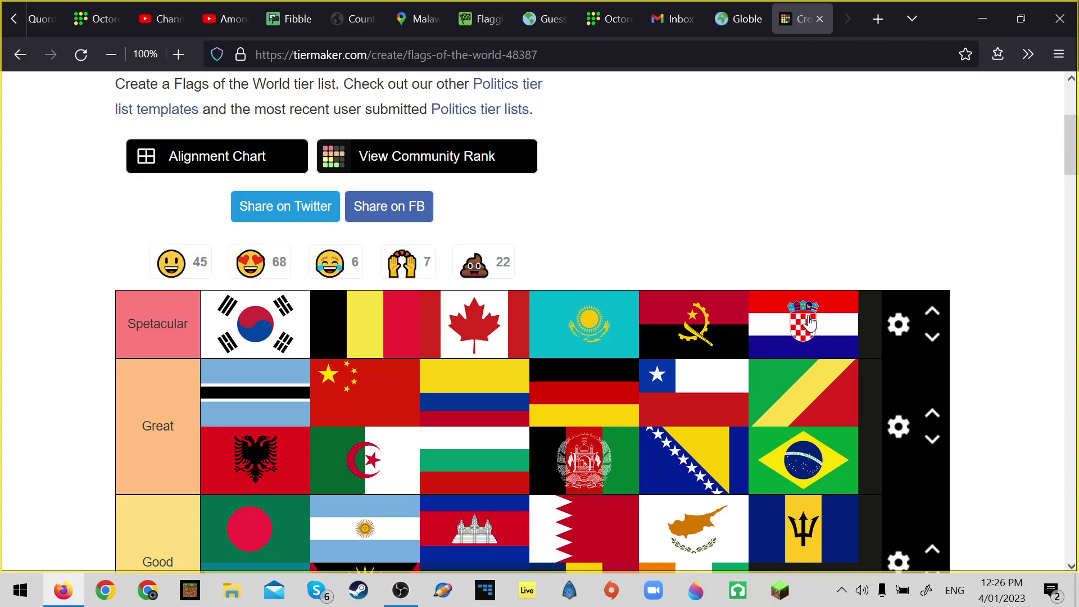
Step: Move Croatia ahead of Angola in Spectacular and place Cuba in Great
drag(766, 347, 646, 348)
scroll(747, 382, down, 3)
scroll(747, 382, down, 8)
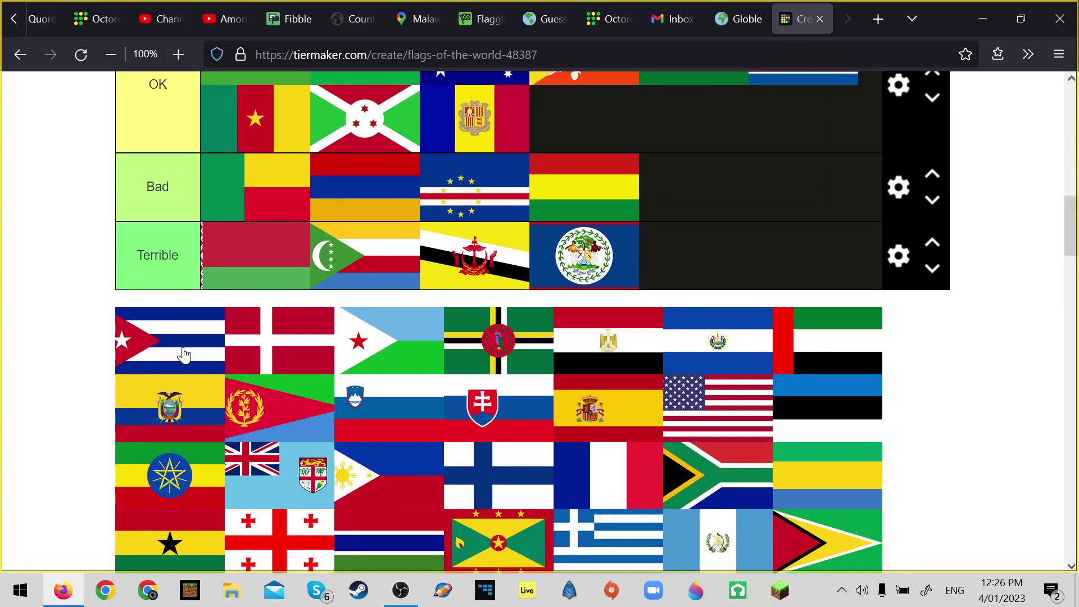
drag(184, 354, 538, 379)
scroll(727, 319, up, 4)
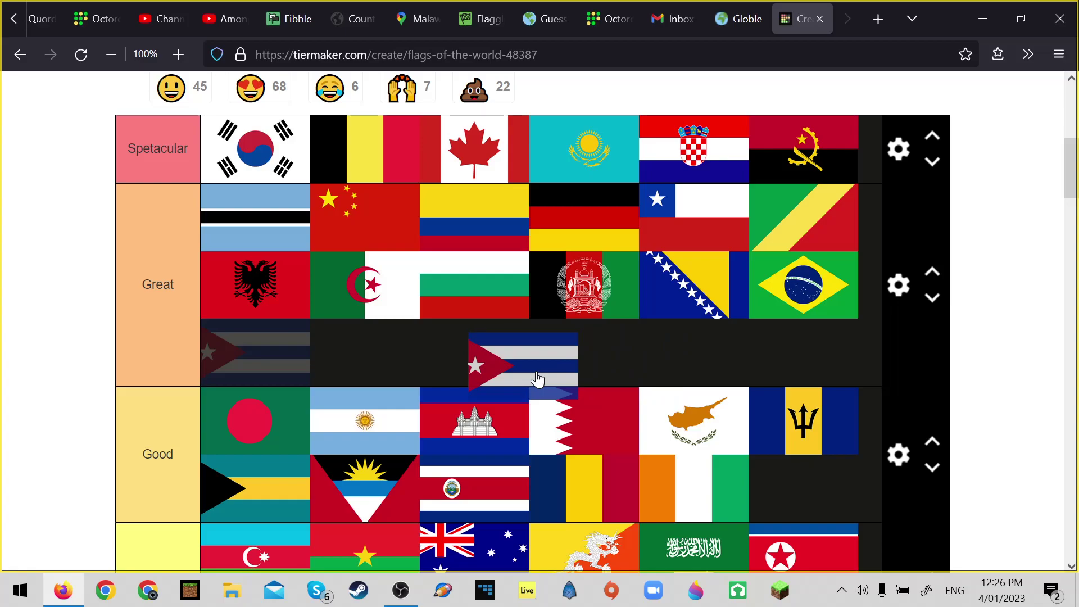
drag(538, 379, 333, 367)
Step: Rank Denmark and Djibouti in Great, then briefly check OBS and return to the browser
scroll(331, 359, down, 7)
drag(168, 408, 464, 384)
scroll(105, 192, up, 8)
scroll(151, 458, down, 7)
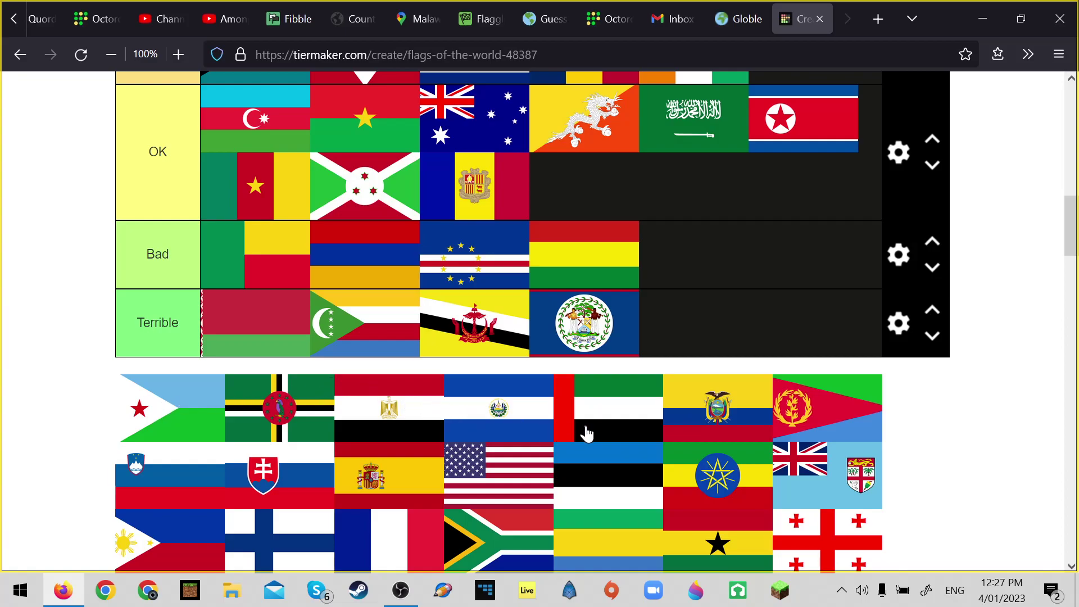
drag(212, 427, 403, 303)
scroll(815, 306, up, 3)
scroll(819, 368, up, 4)
scroll(259, 423, down, 13)
scroll(204, 335, up, 3)
scroll(204, 366, down, 16)
scroll(204, 368, down, 8)
scroll(205, 368, up, 14)
scroll(210, 442, up, 2)
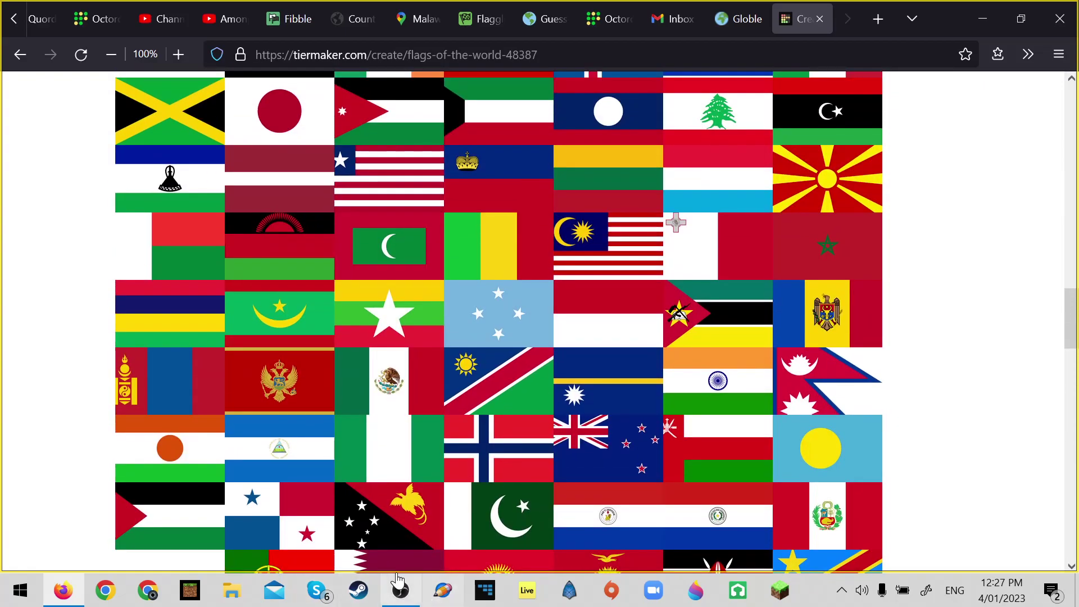
click(400, 591)
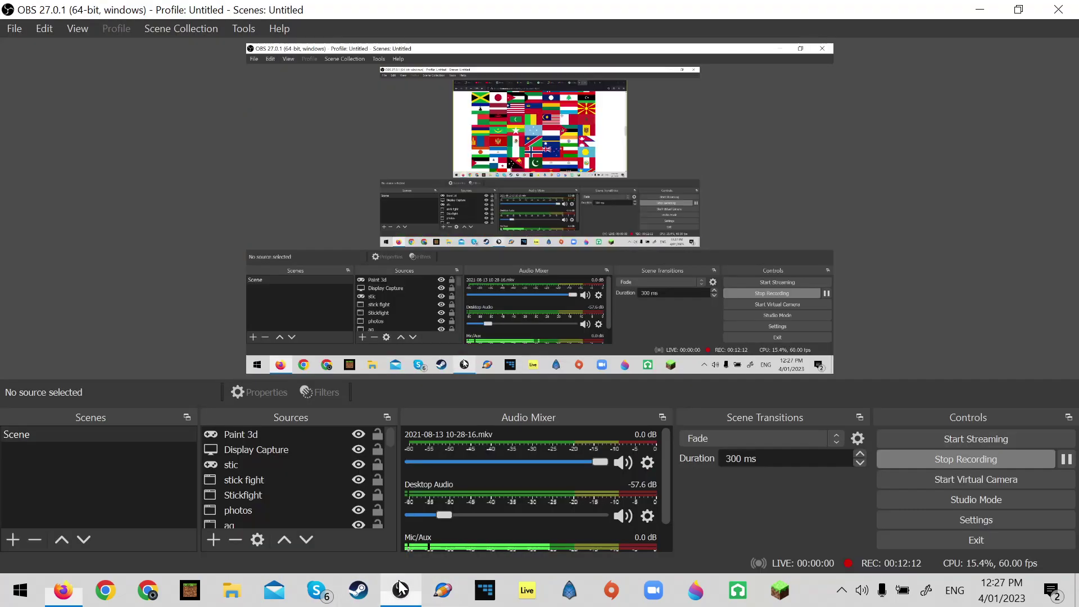
click(63, 590)
Step: Try Belize at the front of Terrible and Brunei ahead of Comoros
scroll(394, 423, up, 3)
scroll(393, 423, up, 10)
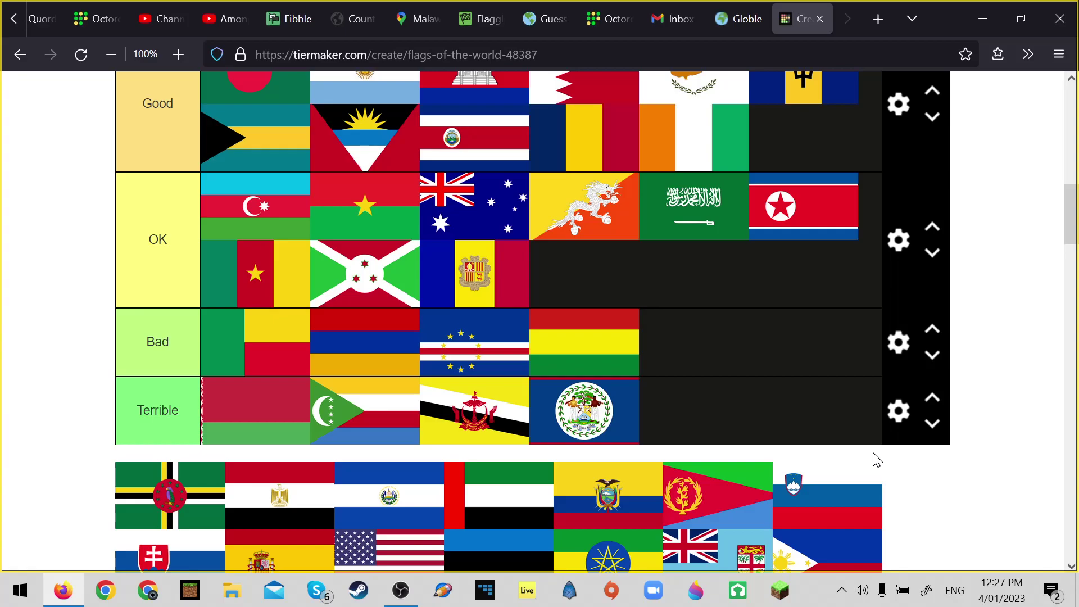
scroll(878, 393, up, 3)
scroll(852, 487, down, 1)
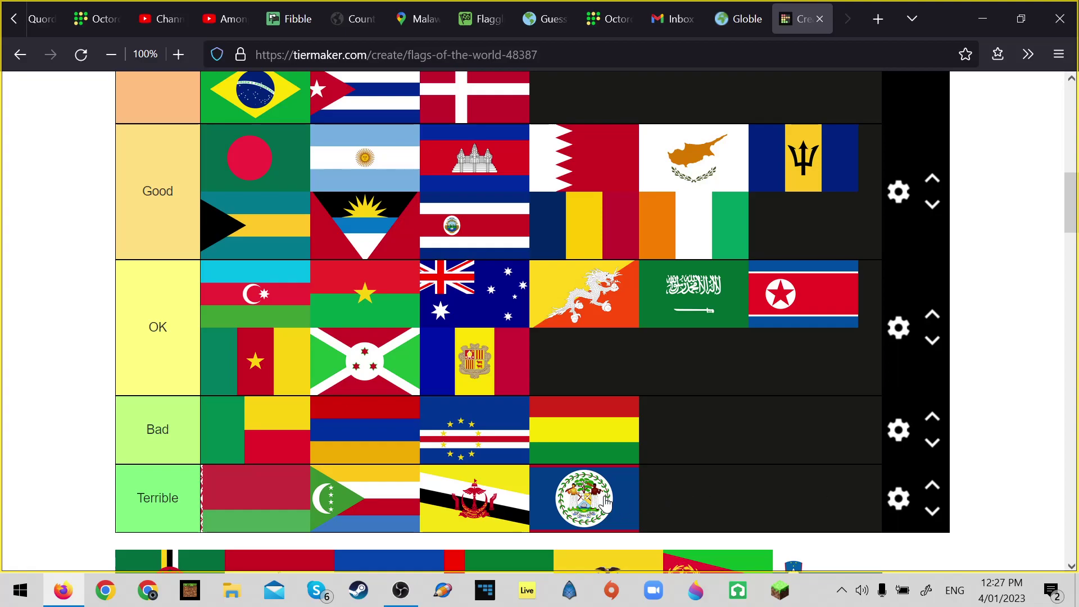
drag(615, 501, 269, 493)
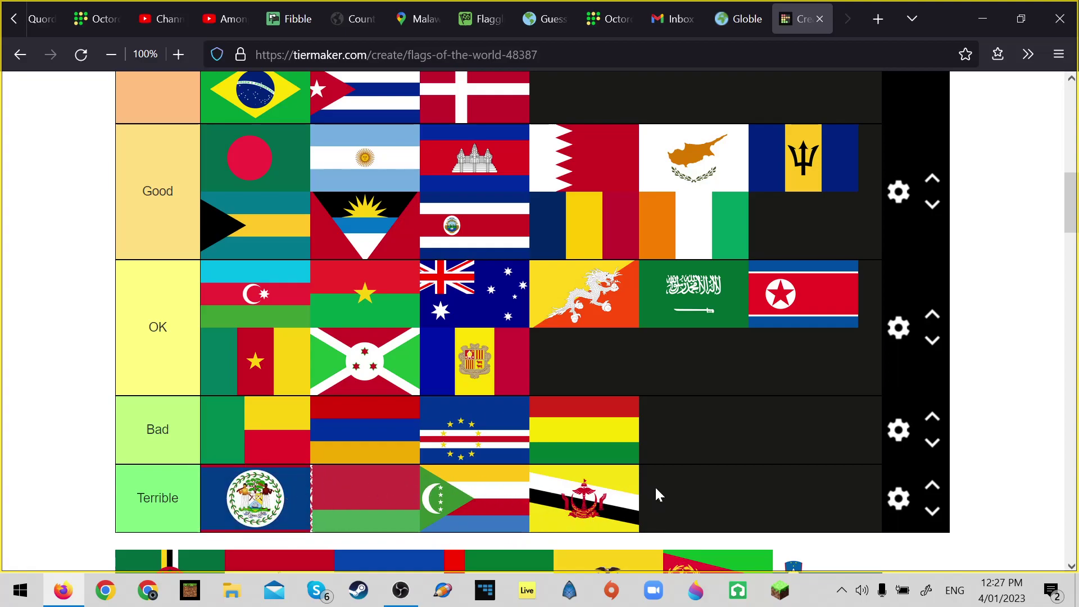
drag(604, 496, 531, 500)
Step: Return Belize to the end of Terrible and Brunei to after Comoros
scroll(722, 406, down, 4)
scroll(723, 415, up, 7)
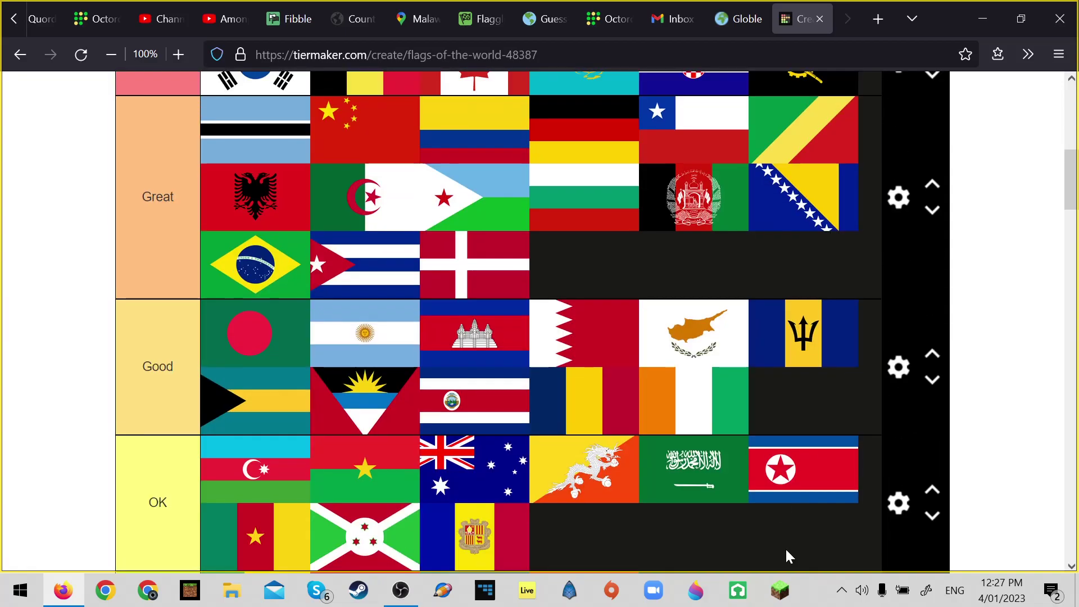
scroll(773, 501, down, 9)
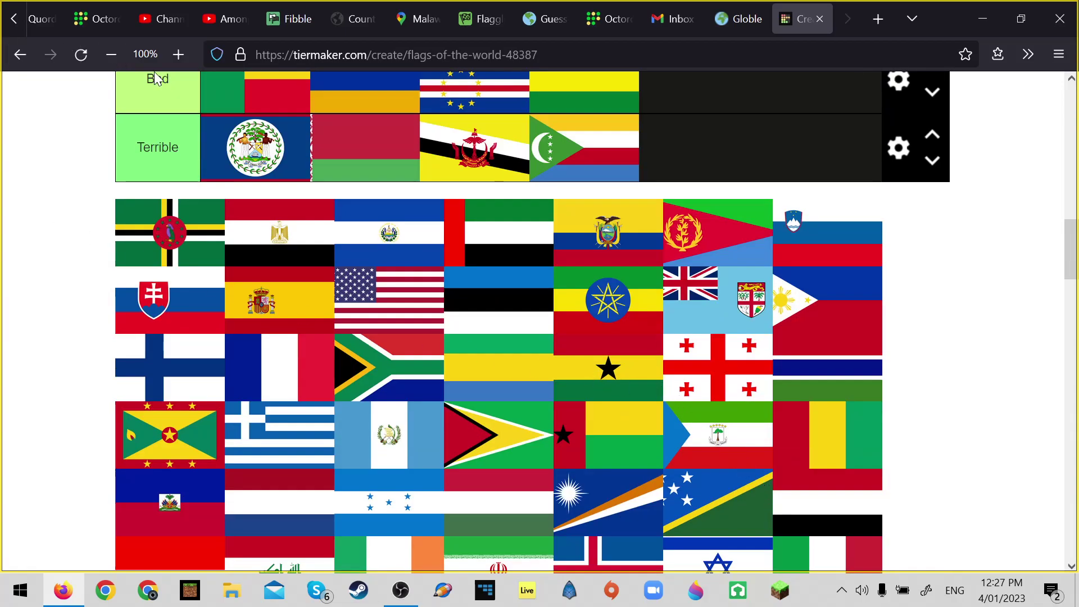
drag(217, 149, 655, 169)
drag(360, 151, 469, 147)
Step: Review the tier list, then bring the OBS Studio window to the front
scroll(470, 147, up, 5)
scroll(469, 148, up, 2)
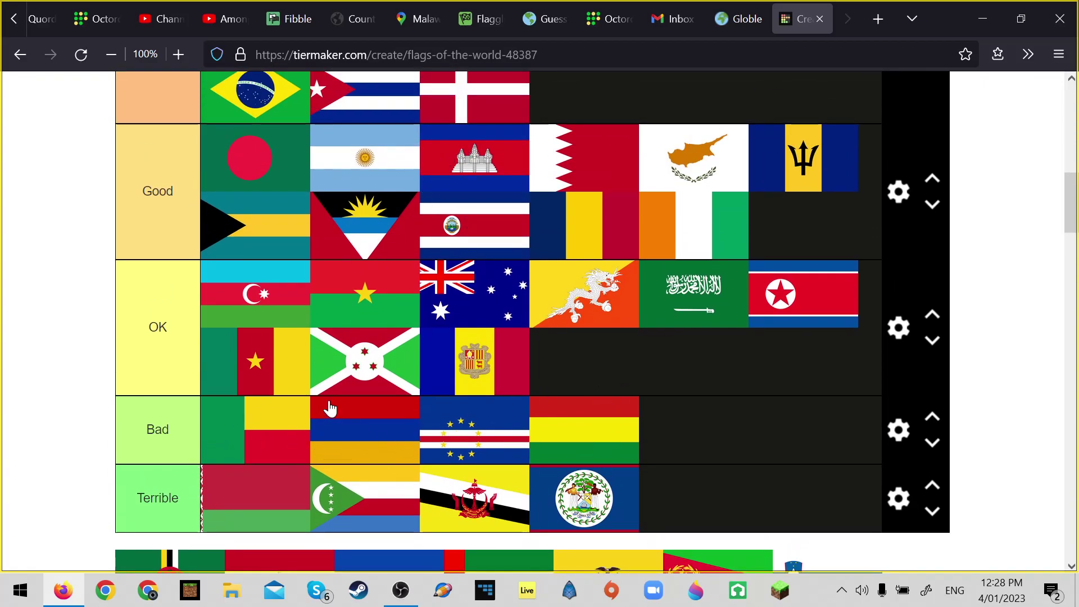
scroll(539, 200, down, 1)
scroll(539, 200, down, 8)
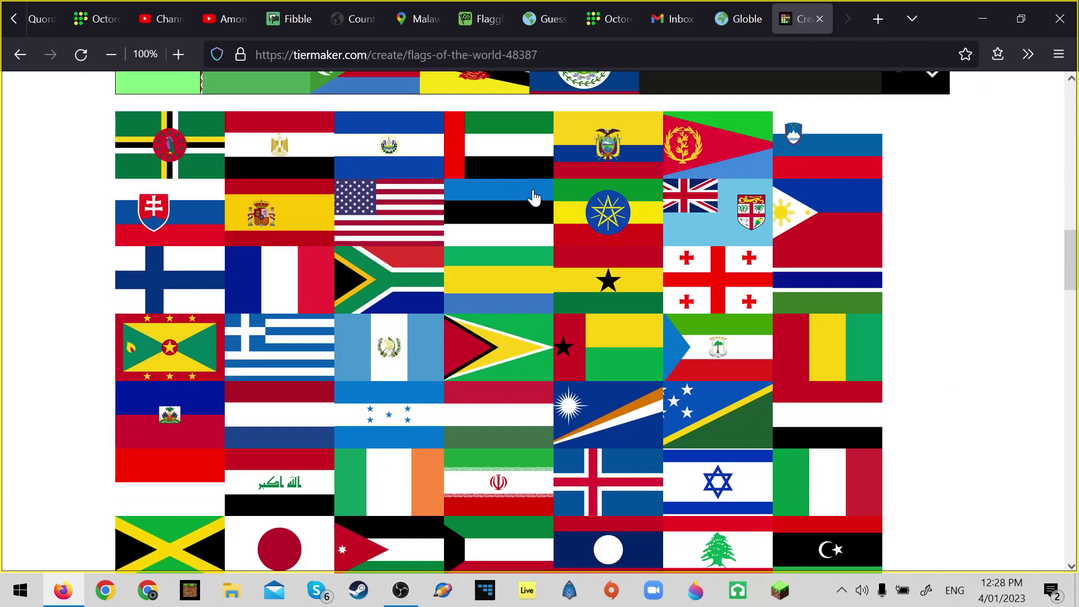
scroll(535, 198, up, 5)
scroll(534, 169, up, 11)
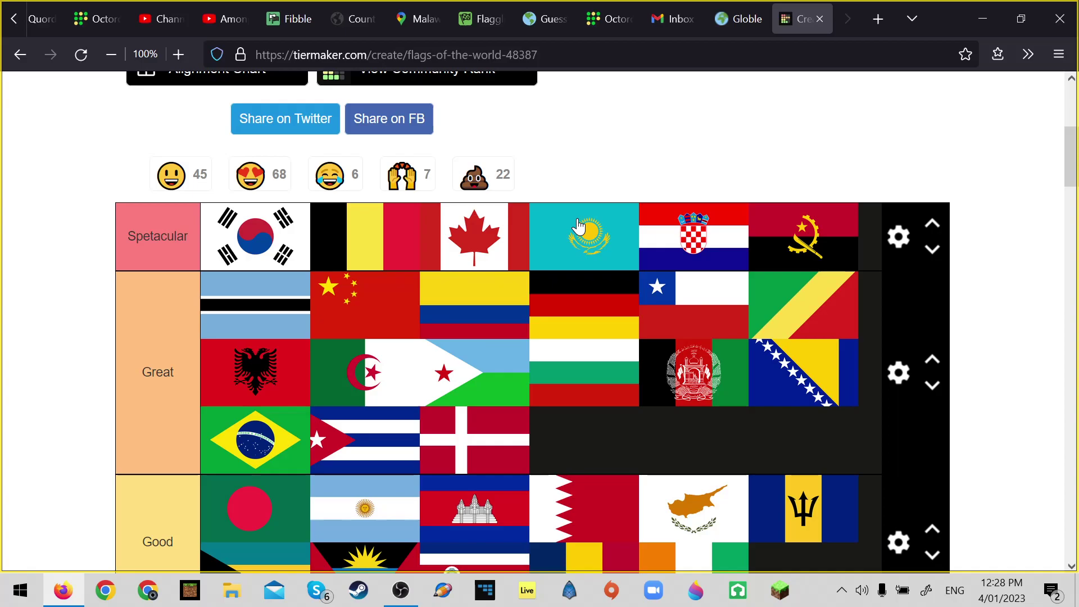
scroll(576, 234, down, 12)
scroll(311, 346, up, 4)
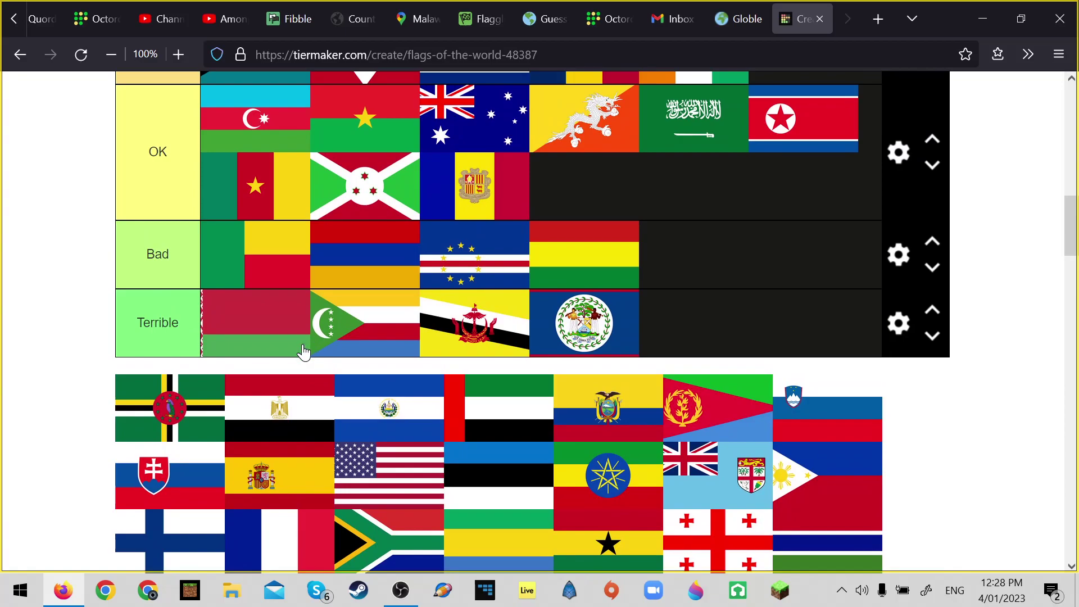
scroll(303, 353, up, 3)
scroll(251, 450, up, 2)
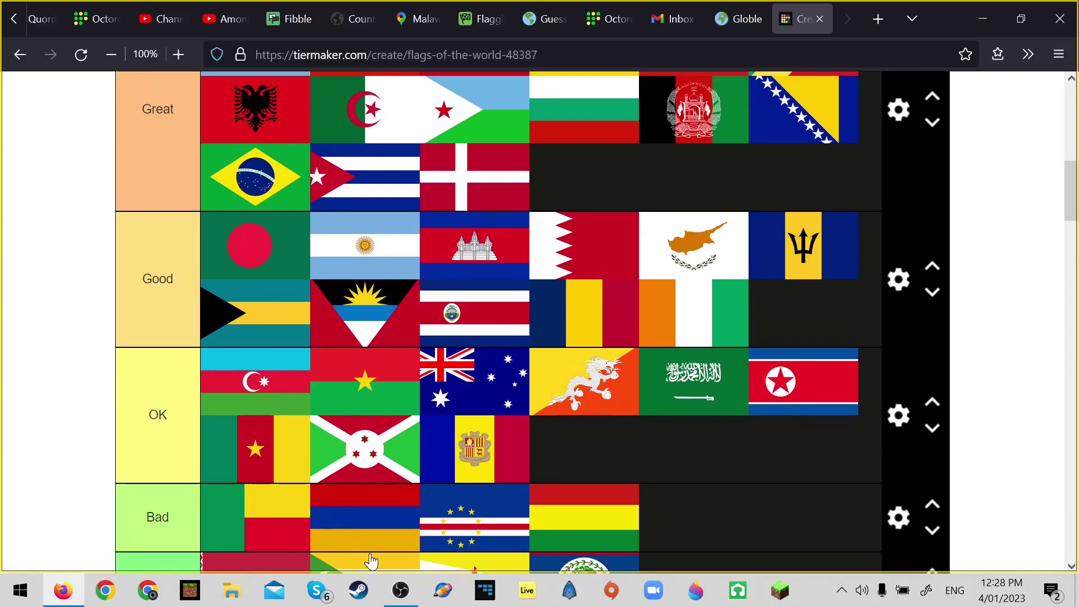
click(400, 590)
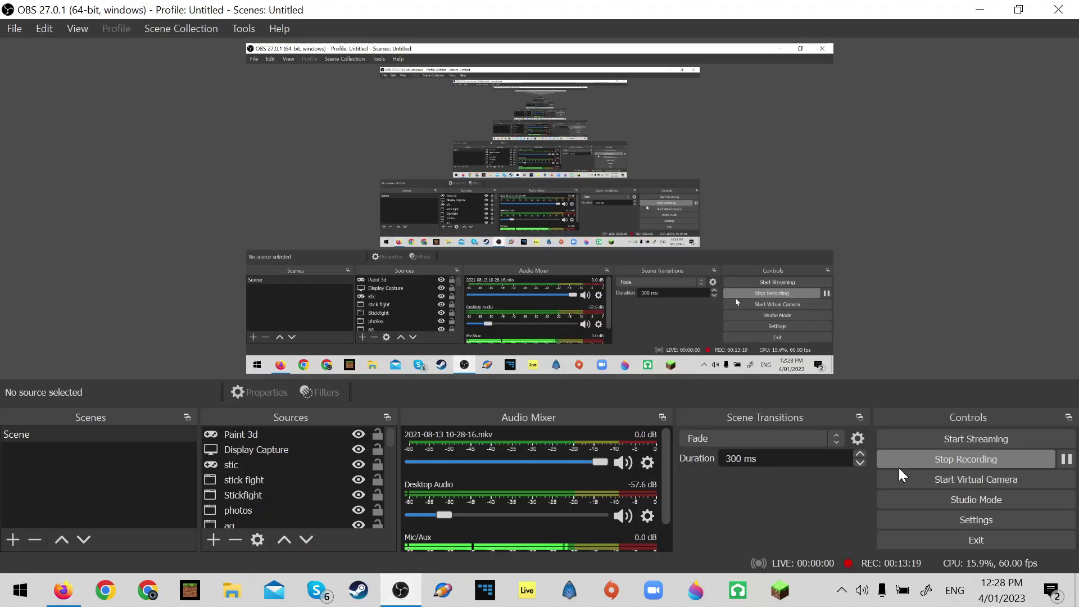